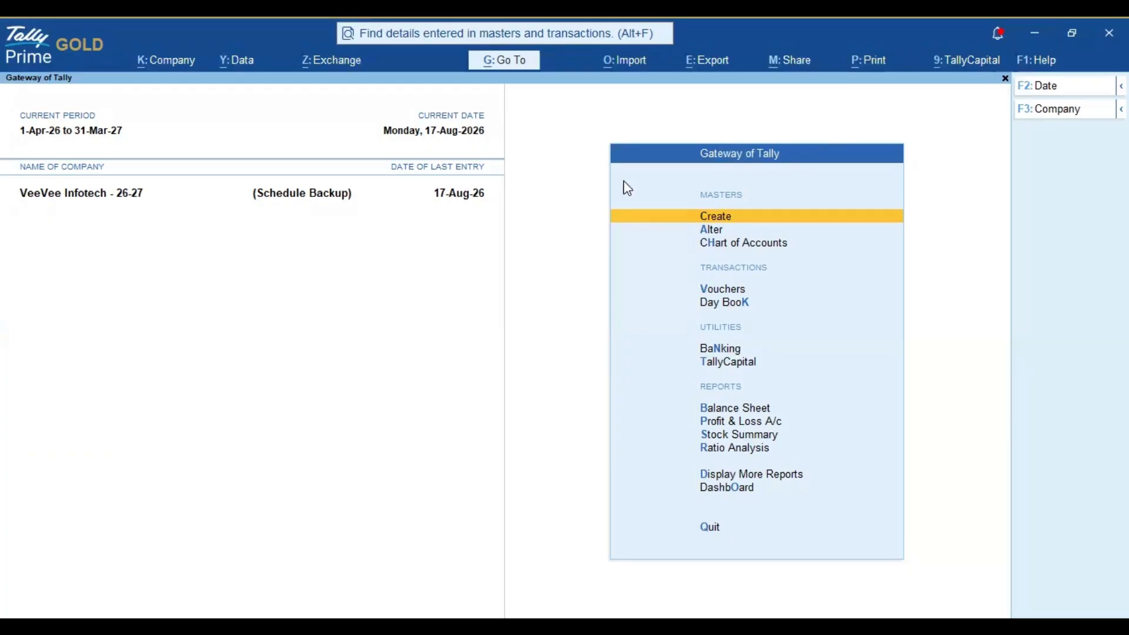
Open voucher entry and switch it to the GST PURCHASE type with the GST class.
key(Down)
key(Down)
key(Down)
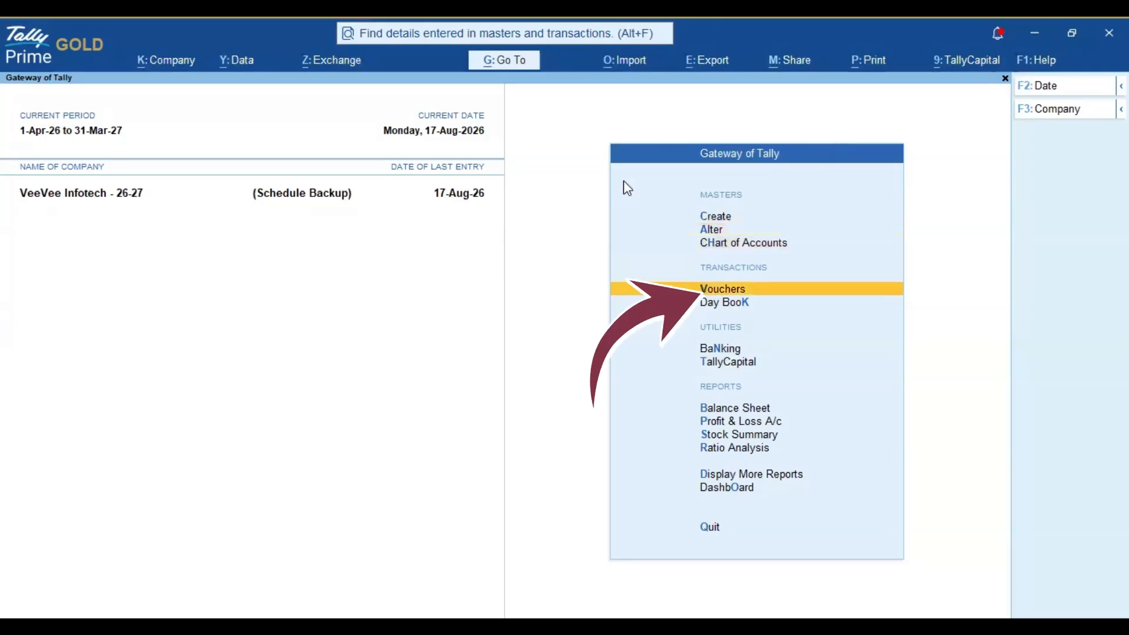
key(Return)
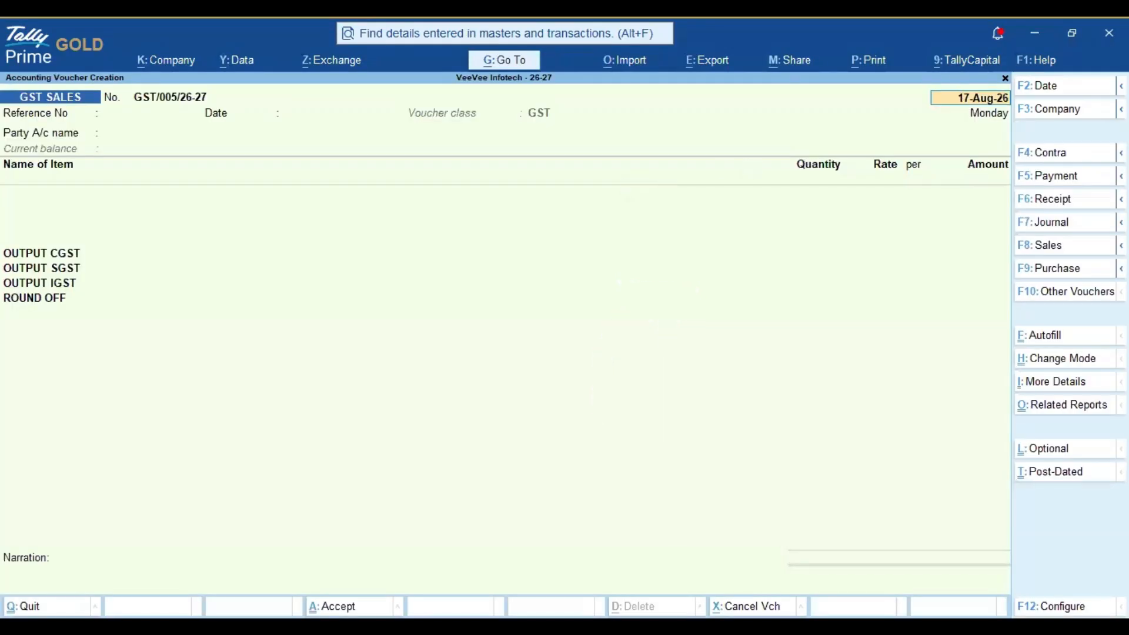
click(1051, 277)
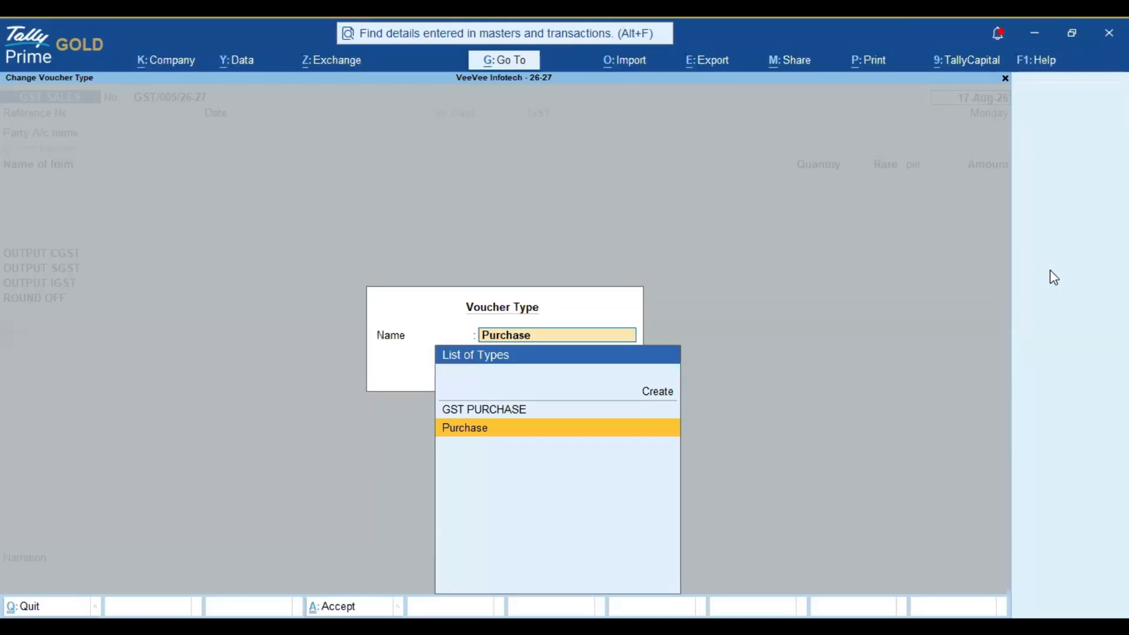
key(Up)
key(Return)
key(Down)
key(Return)
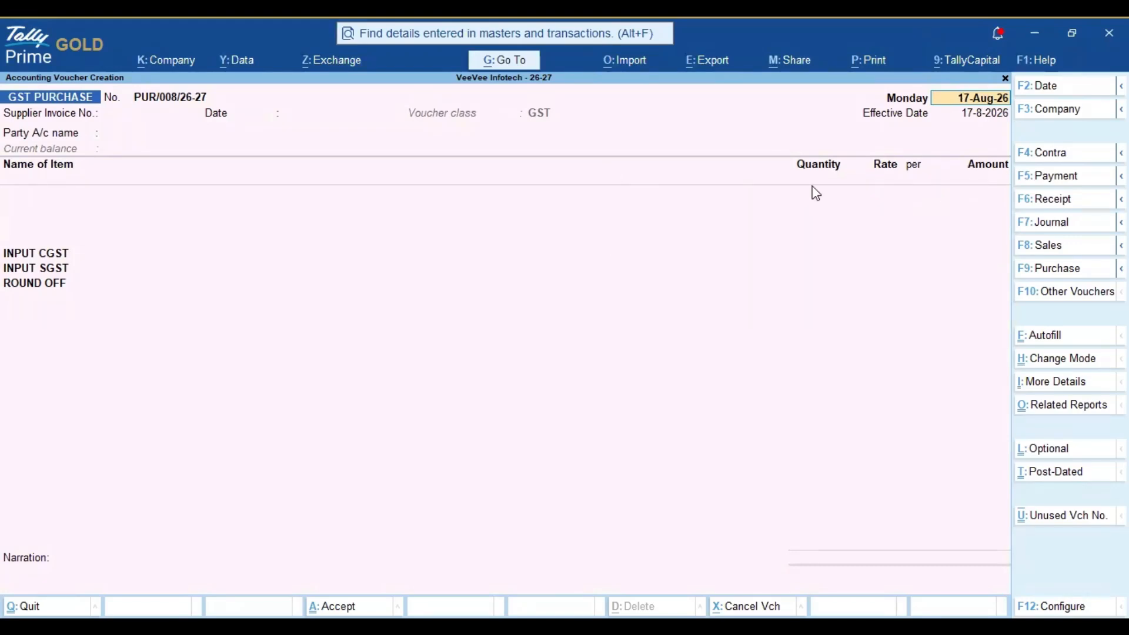
Enter supplier invoice number 15 with the date 17-Aug-26 in the purchase voucher.
key(Return)
key(Return)
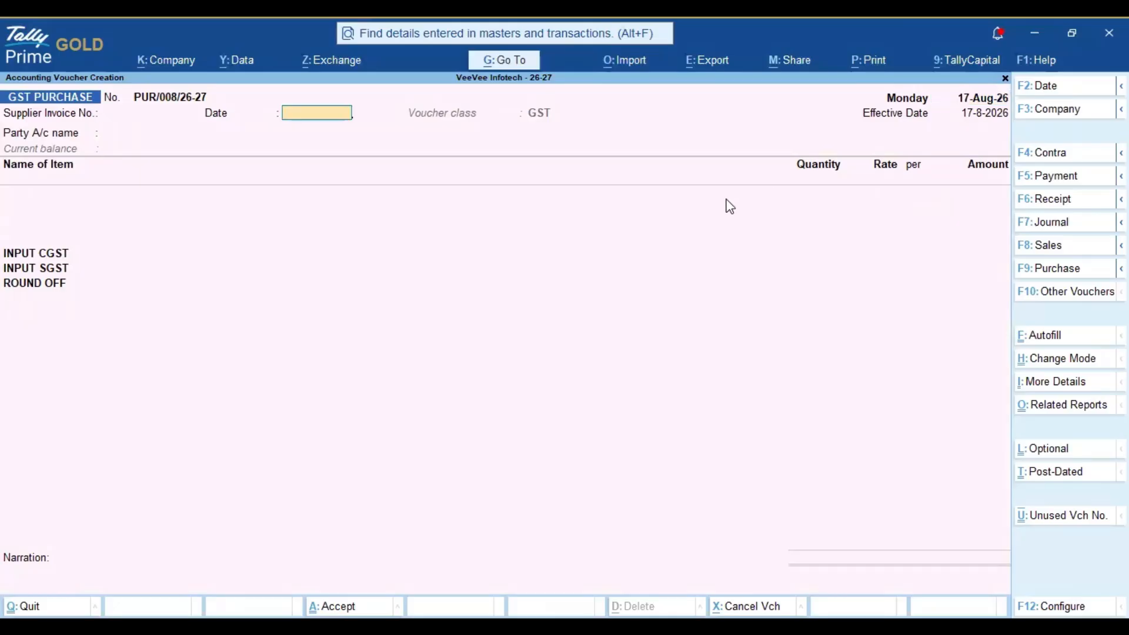
key(BackSpace)
key(Return)
key(Return)
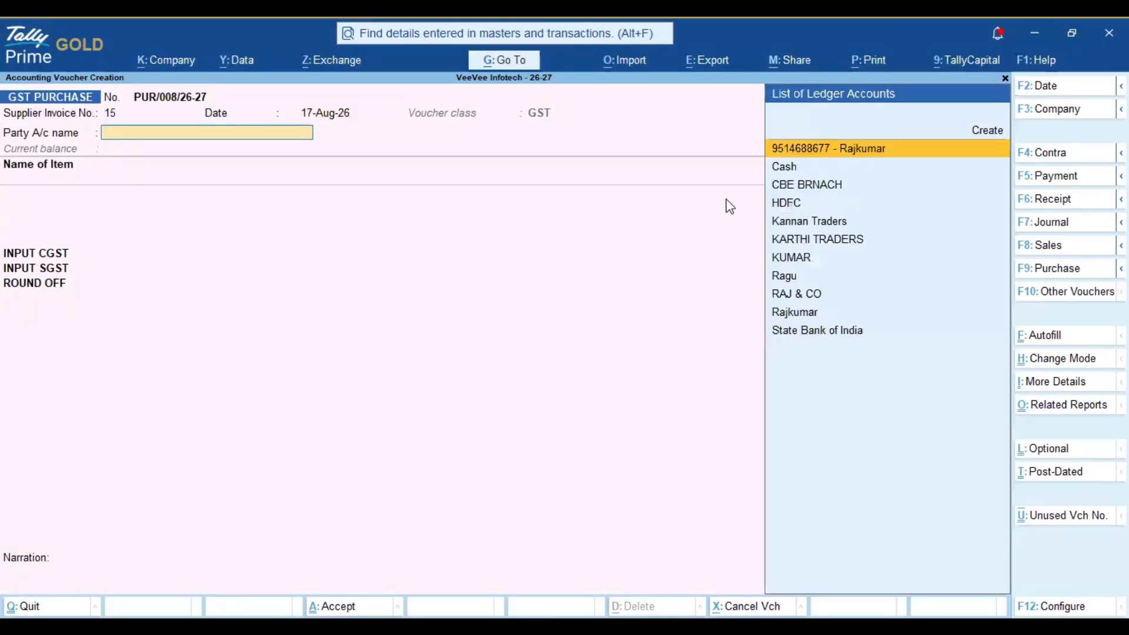
Choose KARTHI TRADERS as the party account and accept its dispatch and party details.
key(Down)
key(Down)
key(Down)
key(Down)
key(Down)
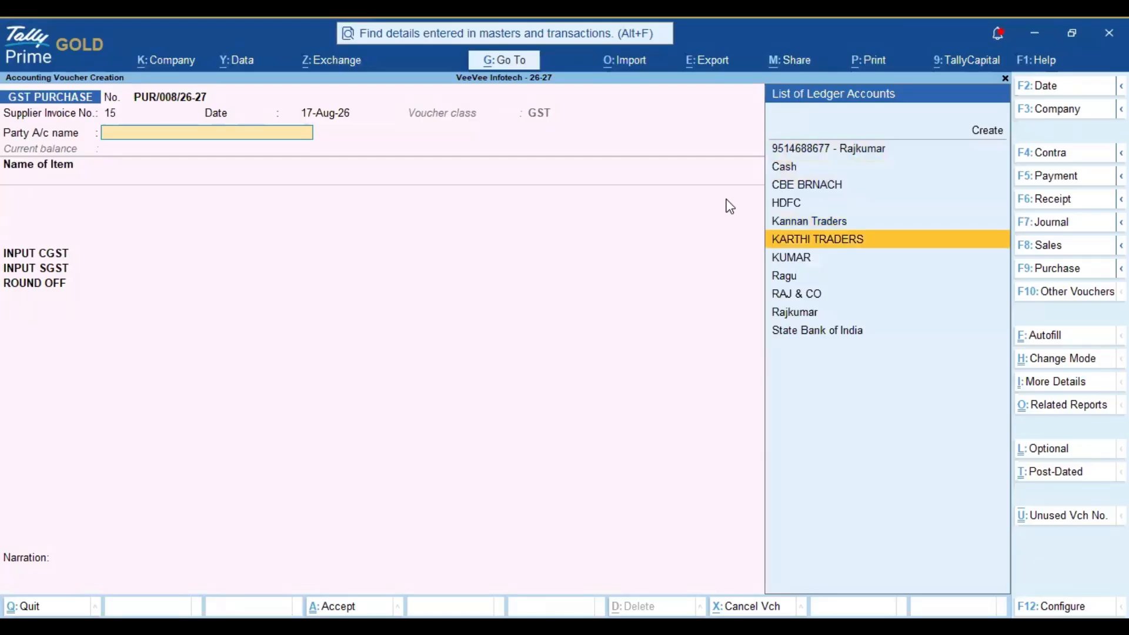
key(Return)
key(Return)
key(Return)
key(ctrl+a)
key(Return)
key(Return)
key(ctrl+a)
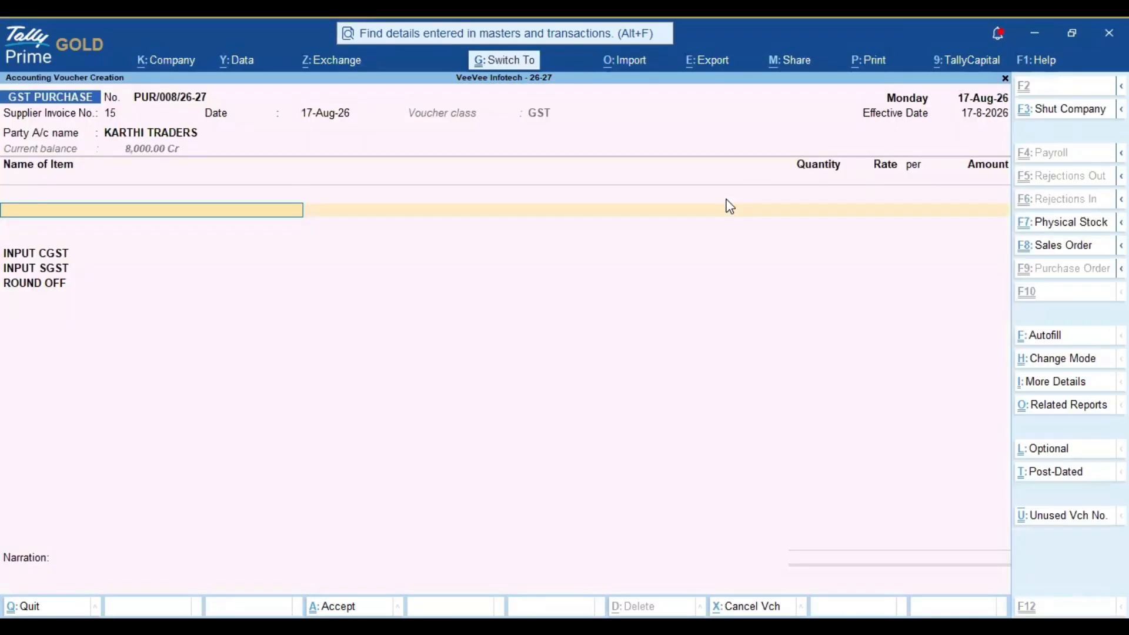
Add the item Bed from godown A with a quantity of 10 NOS at a rate of 5,000.
key(Down)
key(Return)
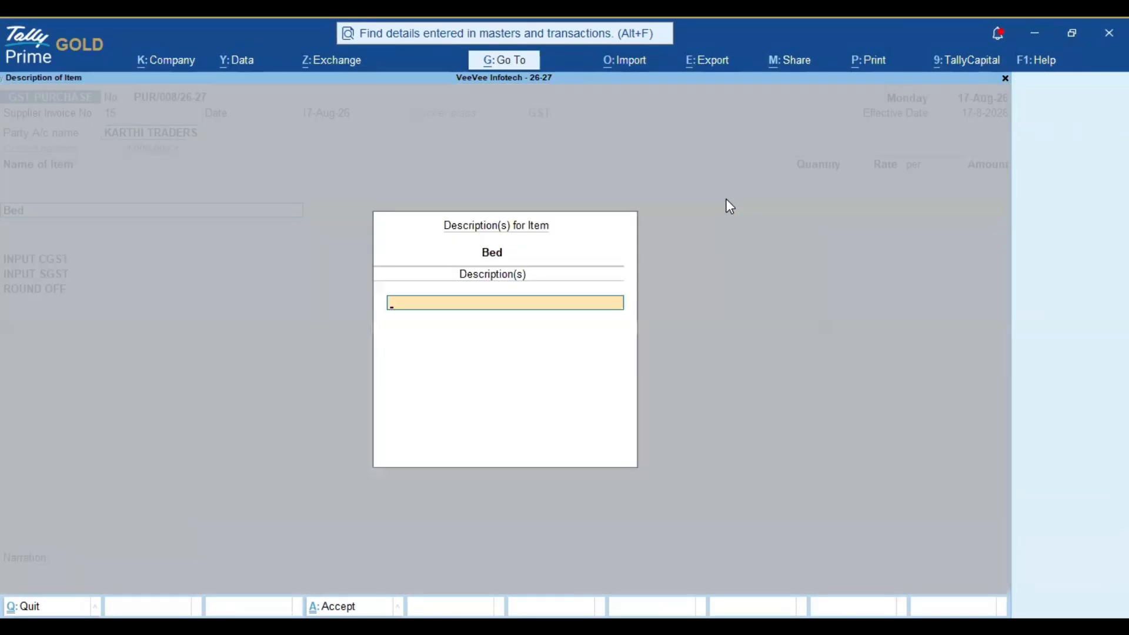
key(Return)
key(Return)
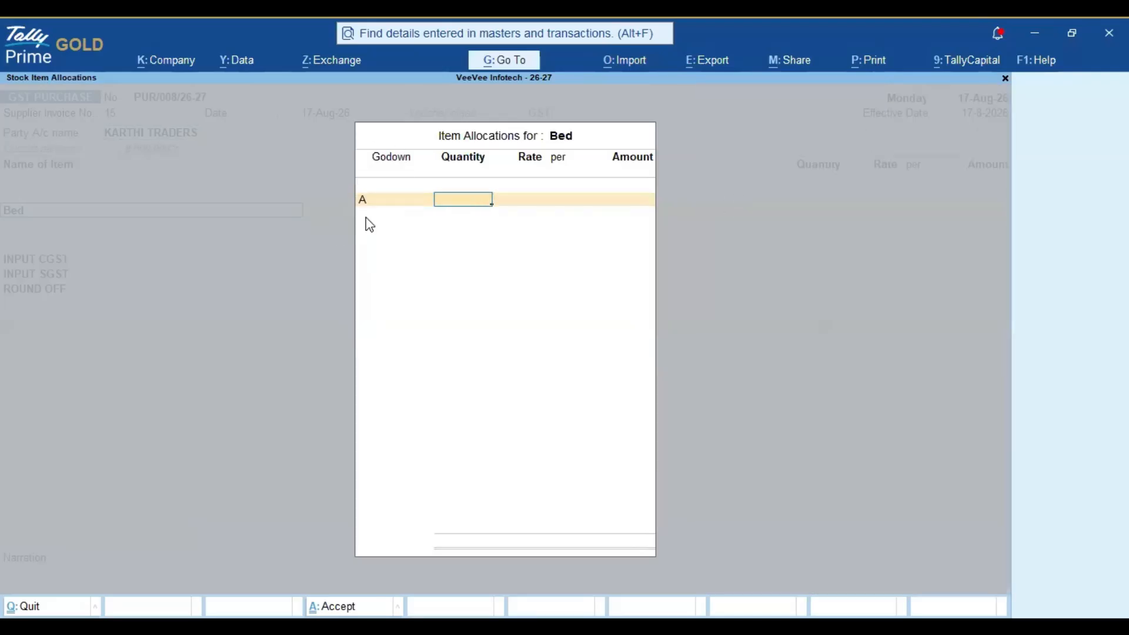
text(10)
key(Return)
key(Return)
key(Return)
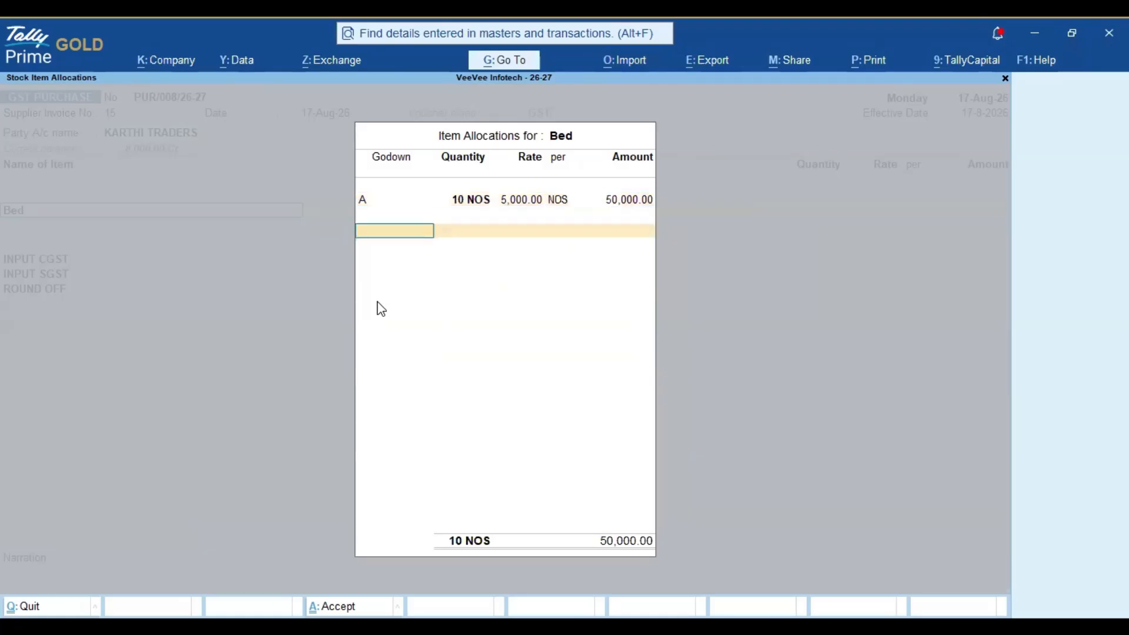
key(Return)
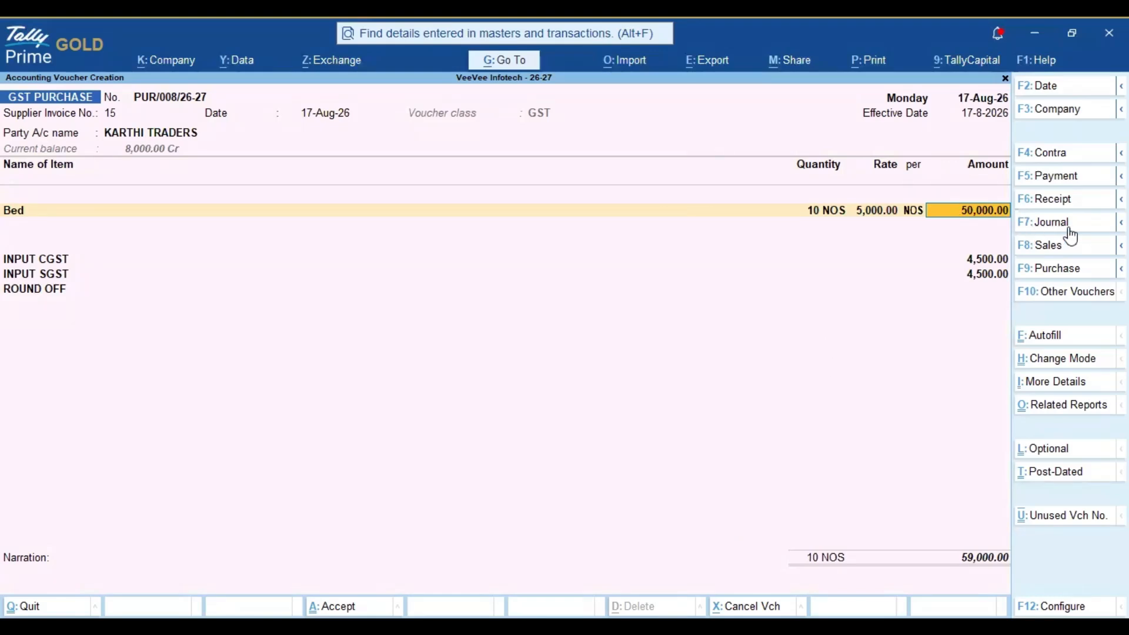
Switch the voucher to the GST SALES type with the GST class, and leave it without saving.
click(1062, 247)
key(Up)
key(Up)
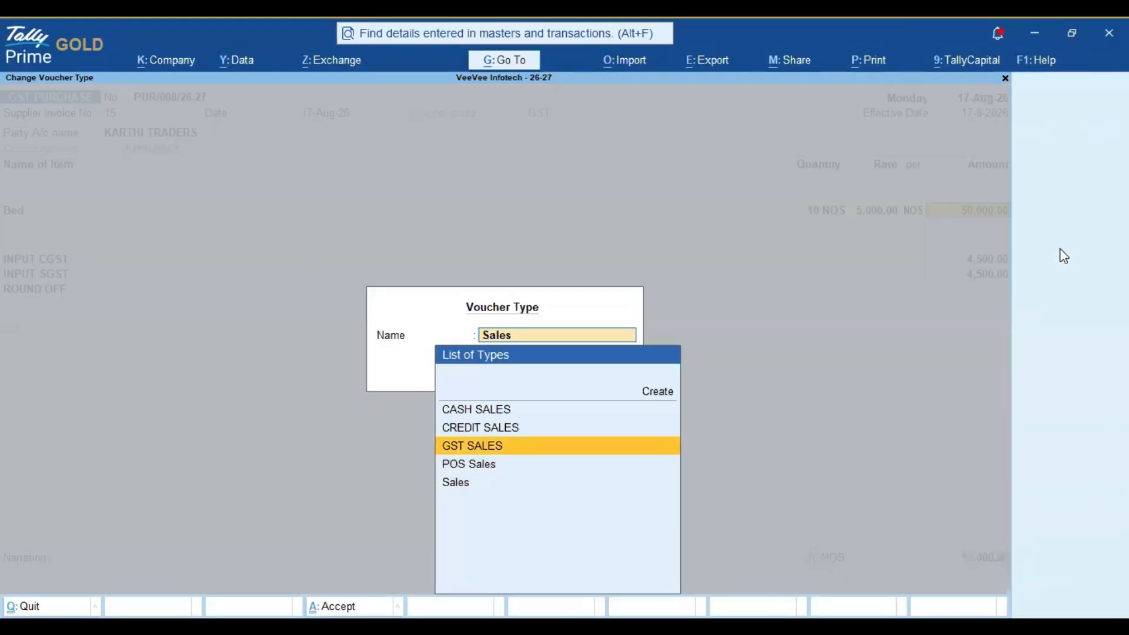
key(Up)
key(Down)
key(Return)
key(Down)
key(Return)
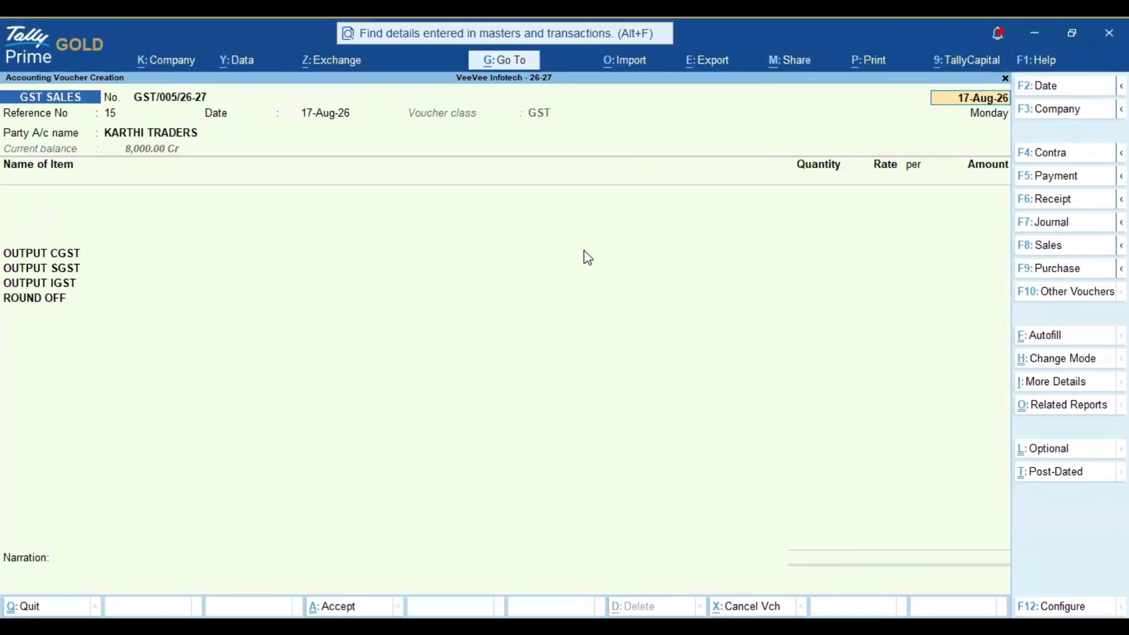
key(BackSpace)
key(Escape)
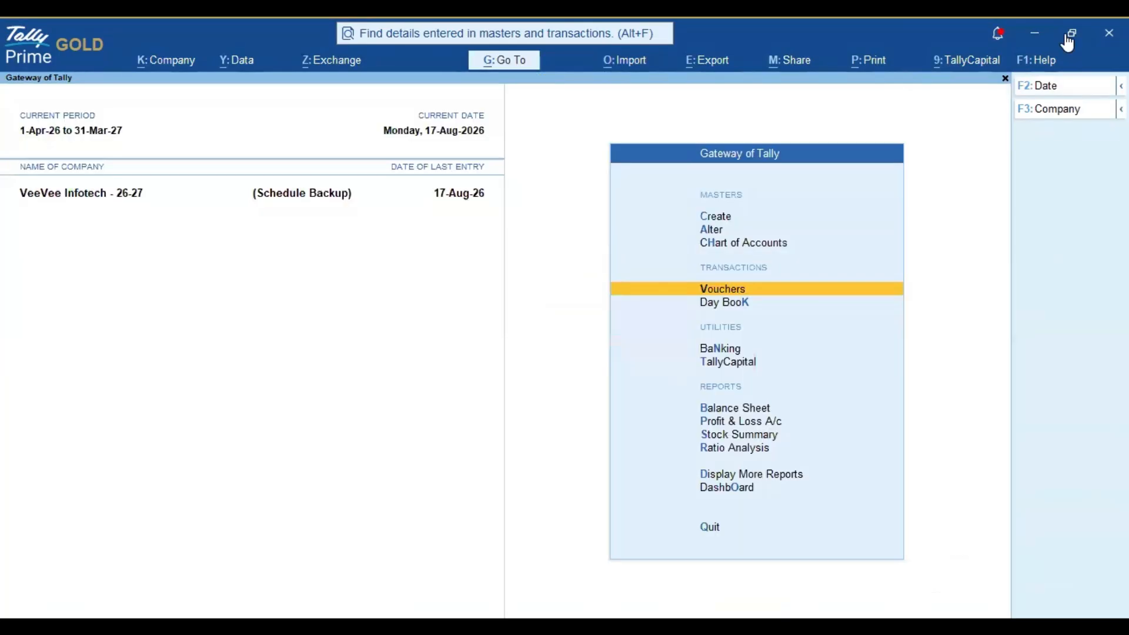
Set the local TDL file "Item wise Godown Name in Voucher.tcp" to load and accept the TDL configuration.
click(1034, 67)
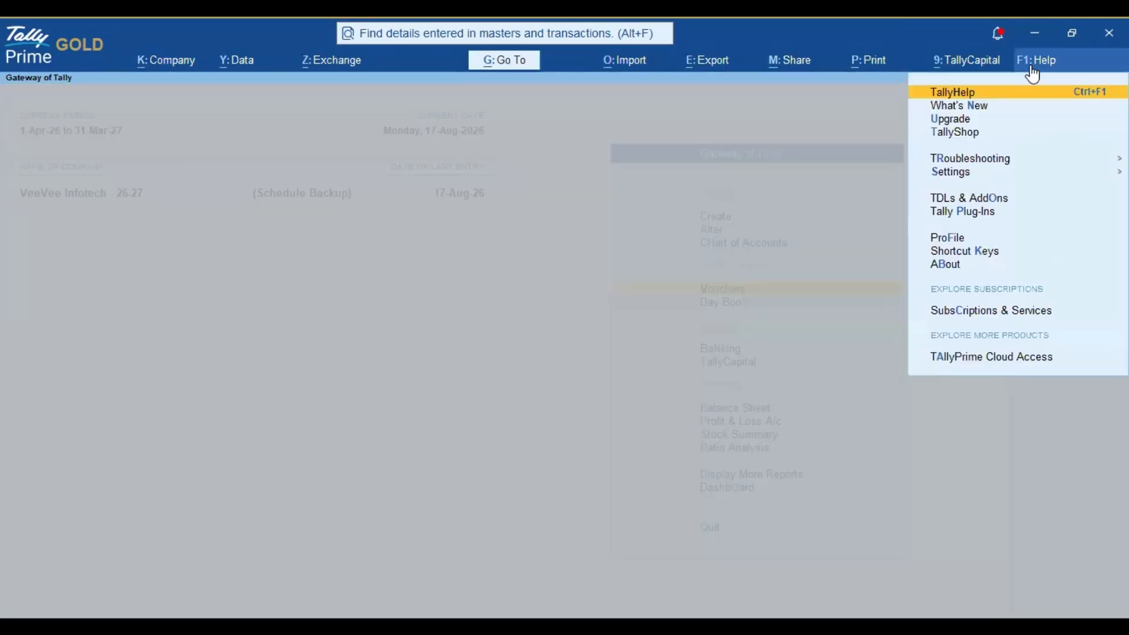
click(990, 208)
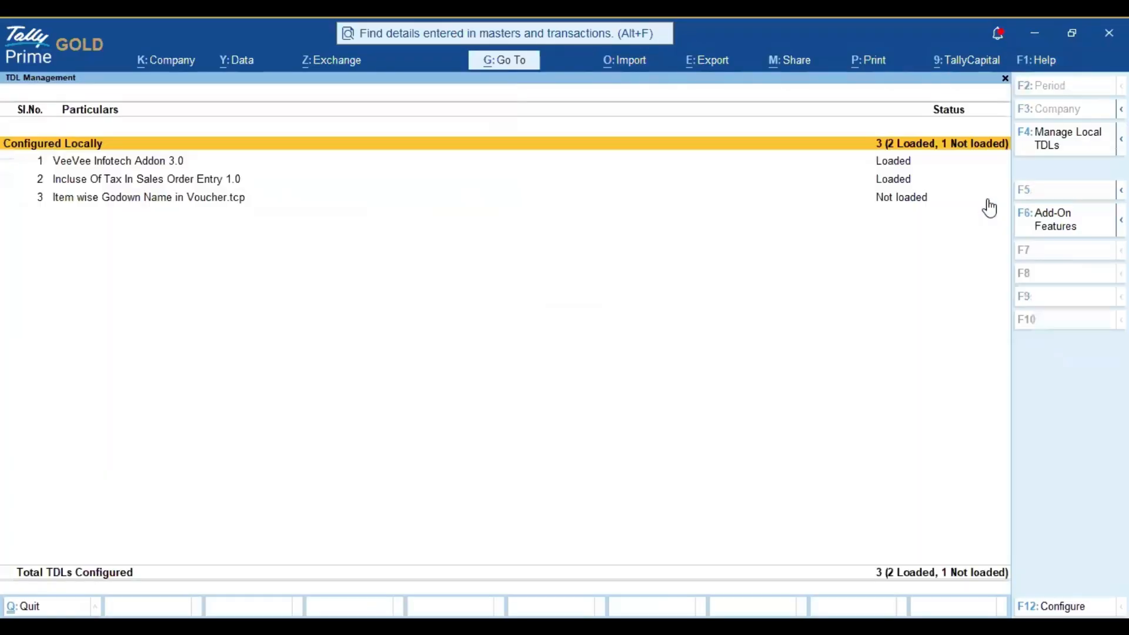
click(1058, 144)
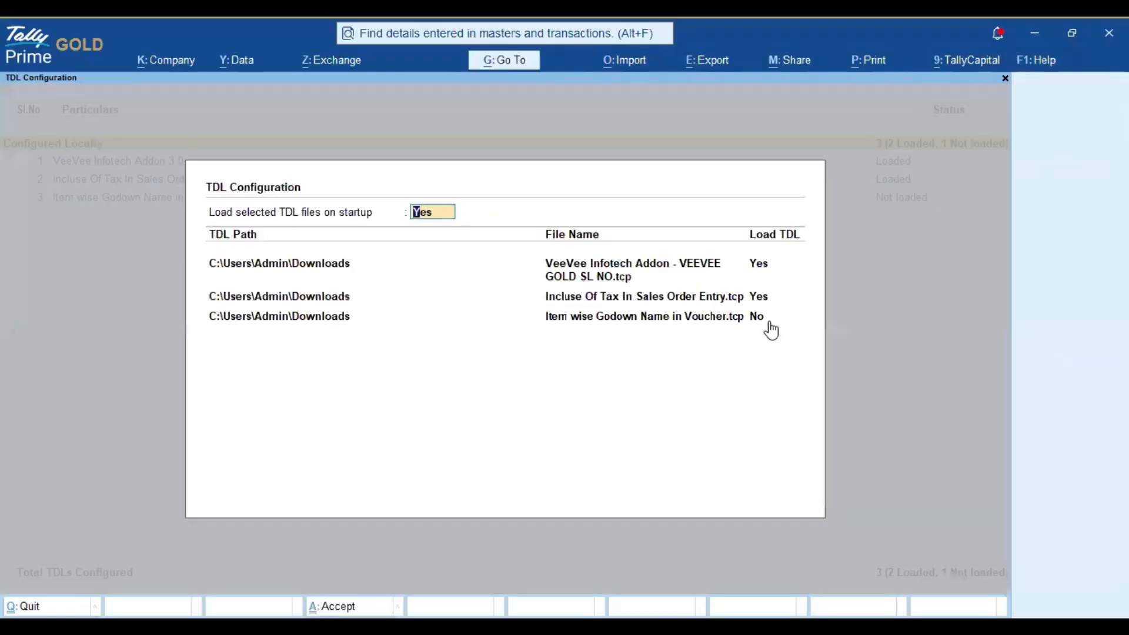
click(660, 319)
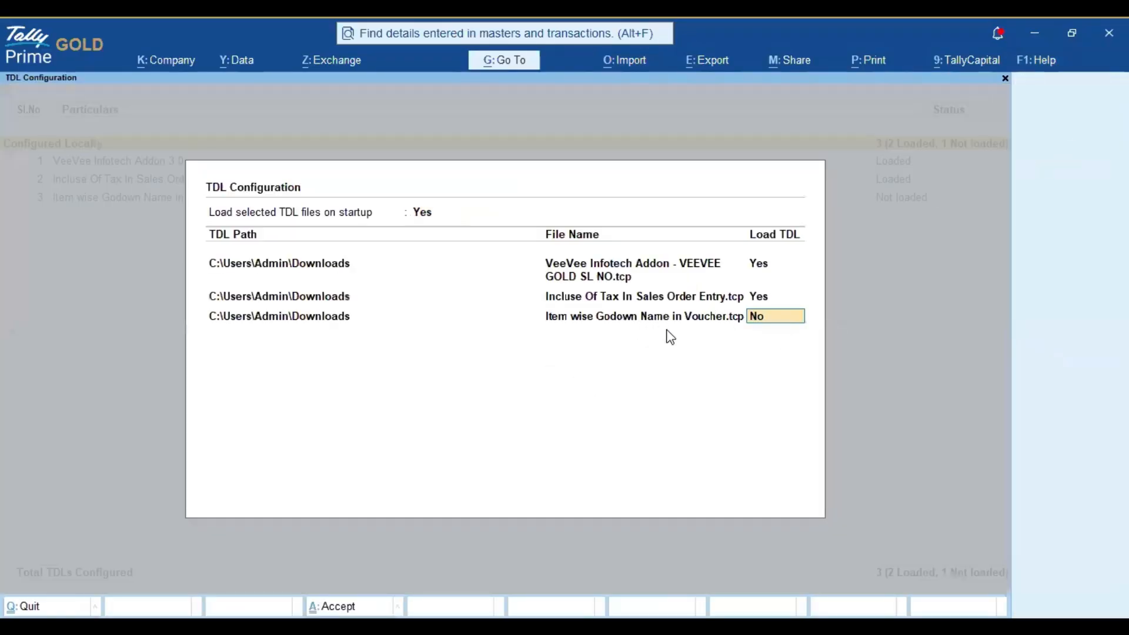
key(y)
key(Return)
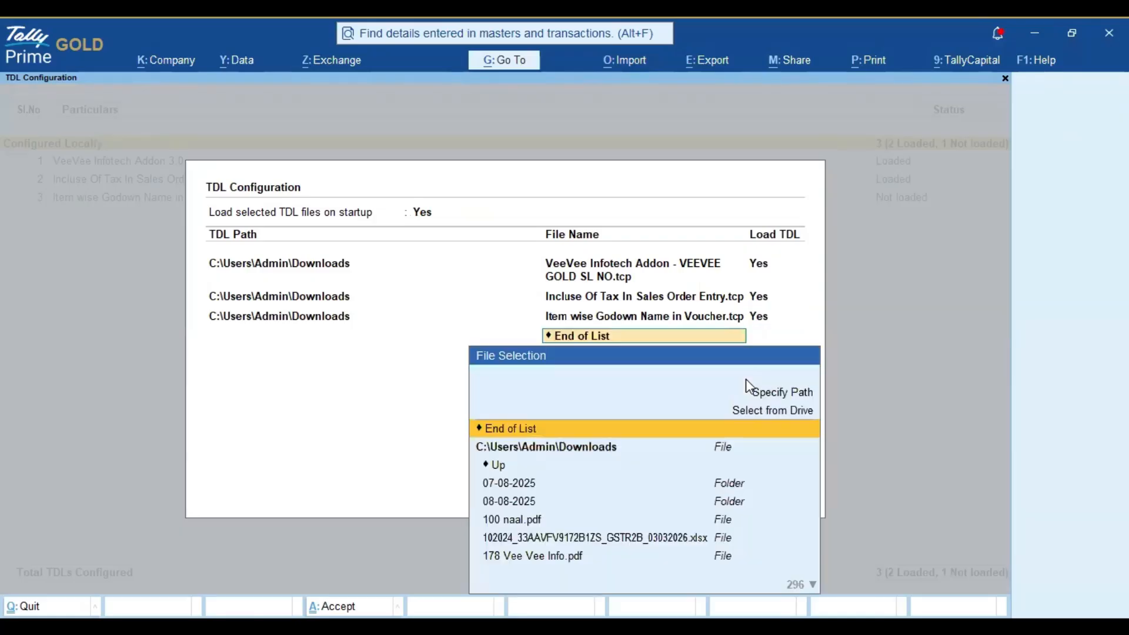
key(Return)
Enable the add-on feature for item wise godown name in Purchase & Sales and return to the Gateway of Tally.
click(1051, 229)
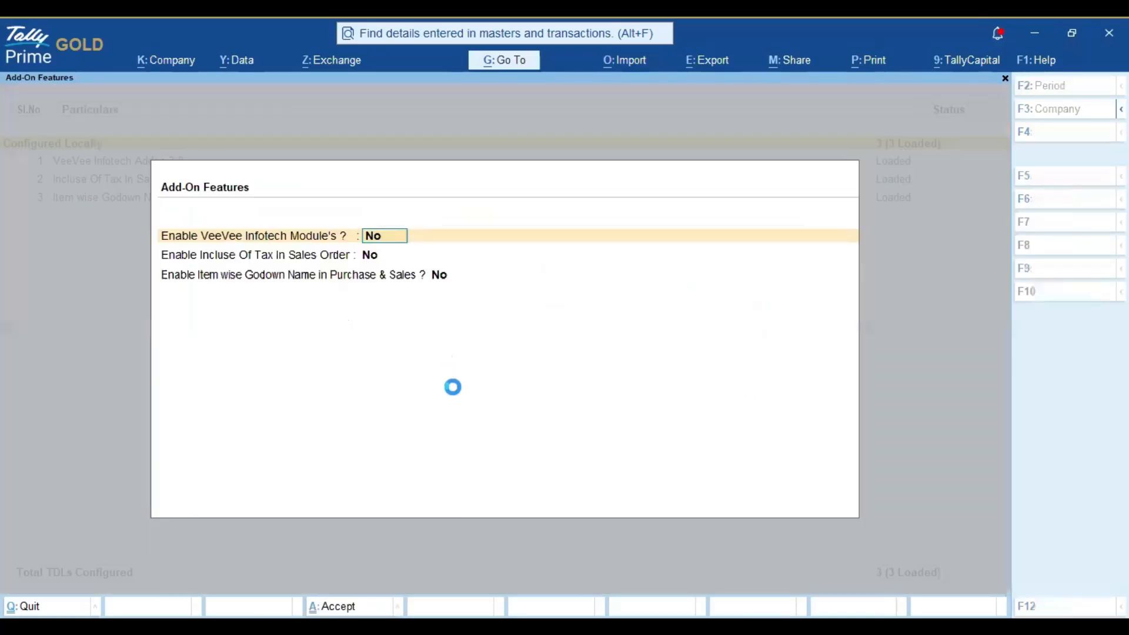
click(435, 278)
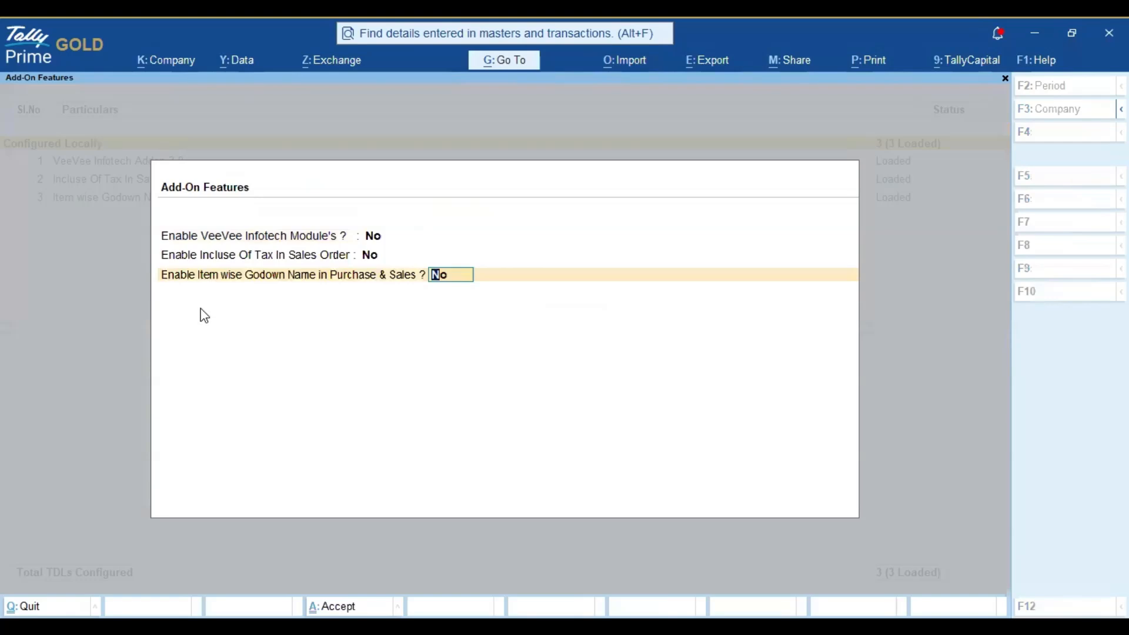
text(y)
key(Return)
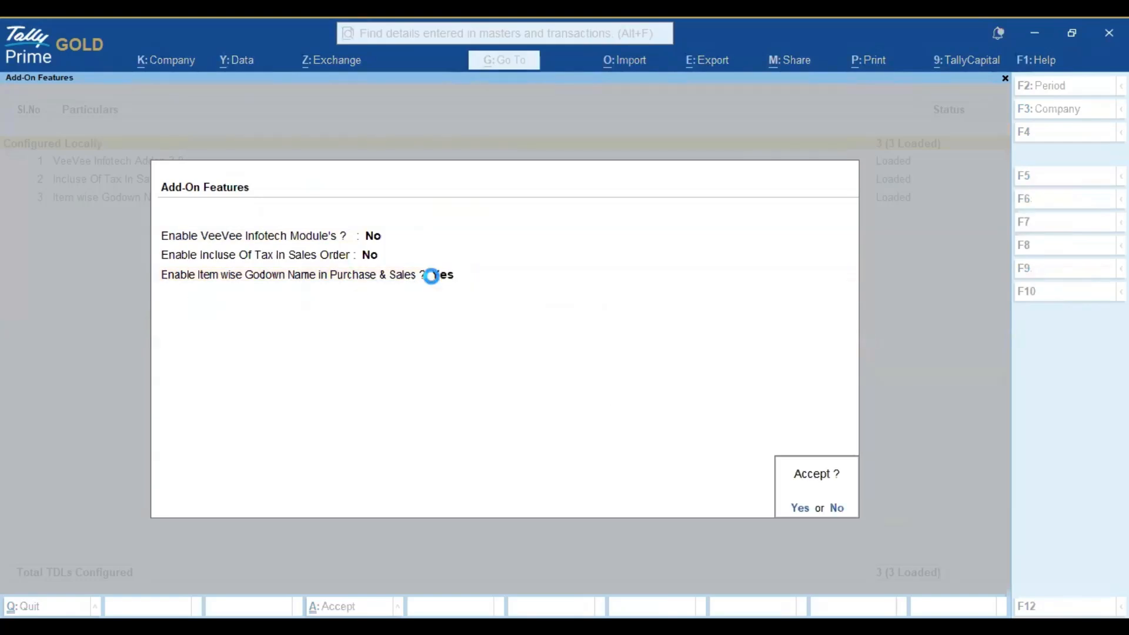
key(y)
key(Escape)
key(Escape)
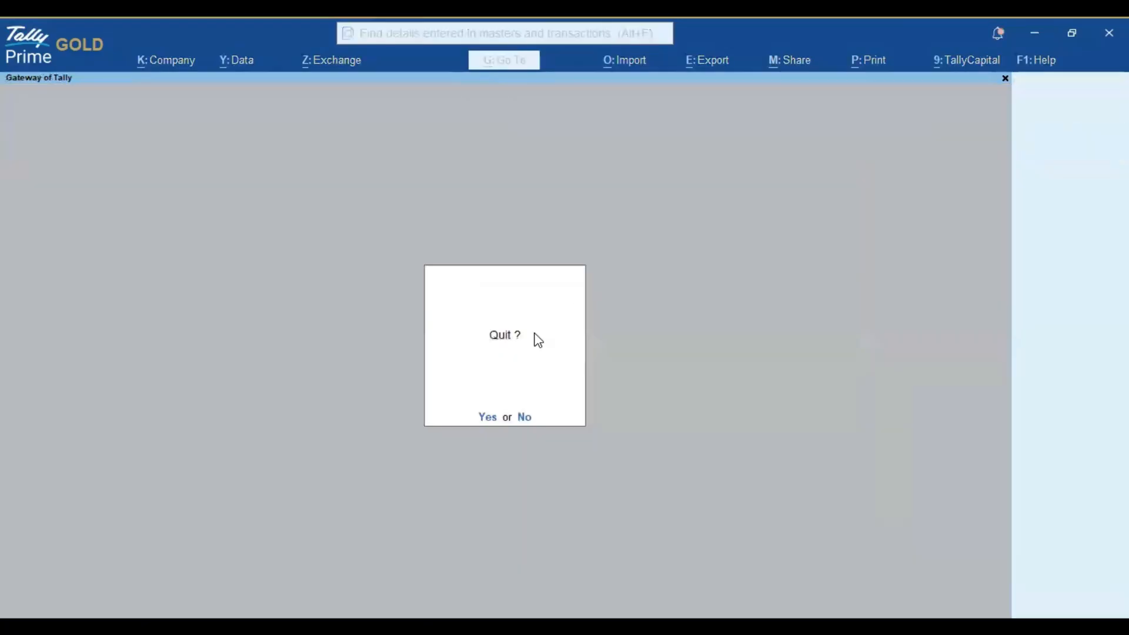
key(Escape)
Start a new GST PURCHASE voucher using the GST voucher class.
key(Down)
key(Down)
key(Down)
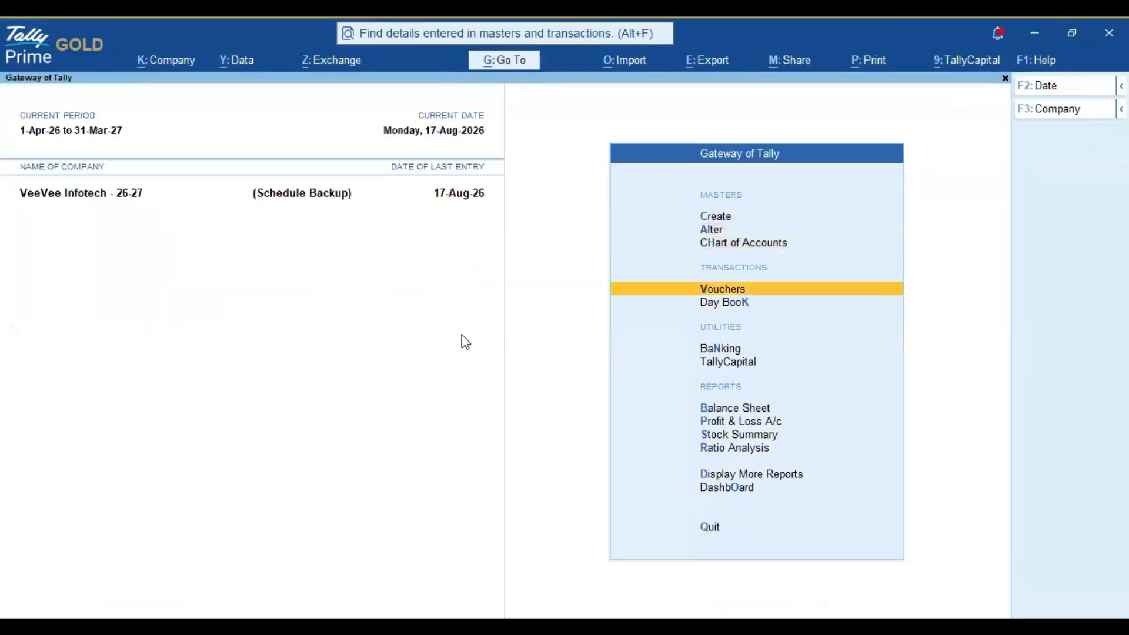
key(Return)
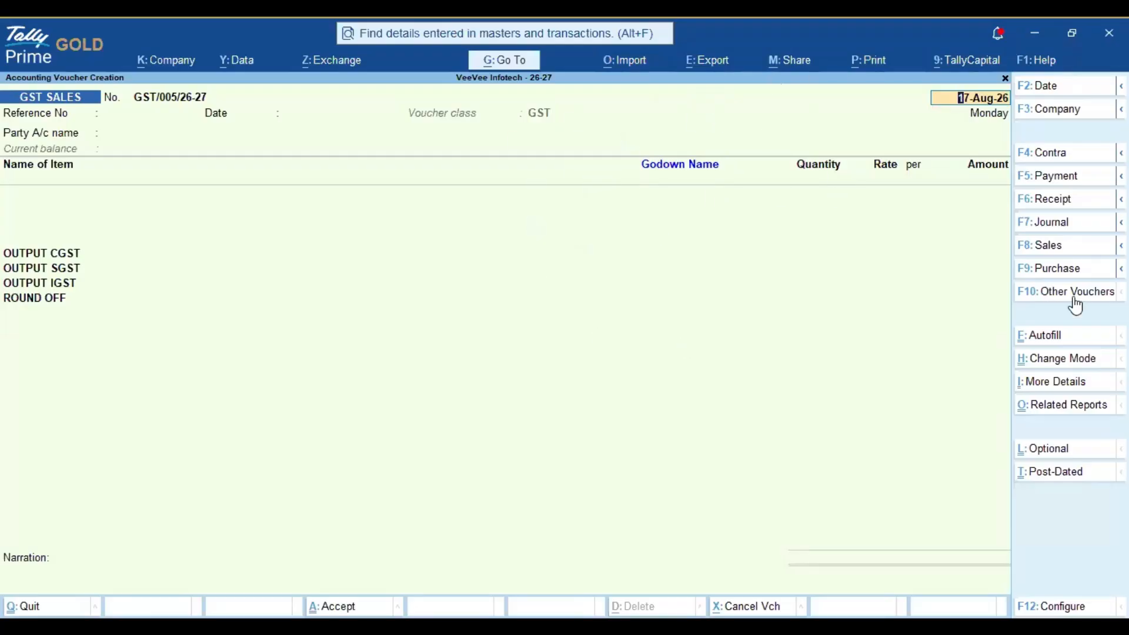
click(1080, 269)
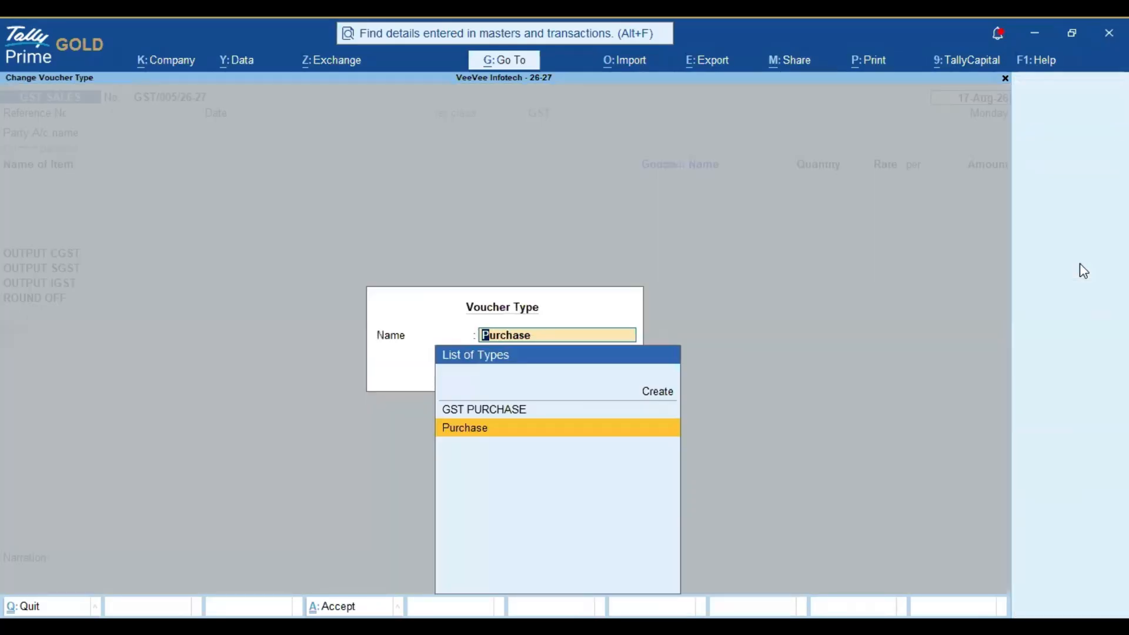
key(Up)
key(Return)
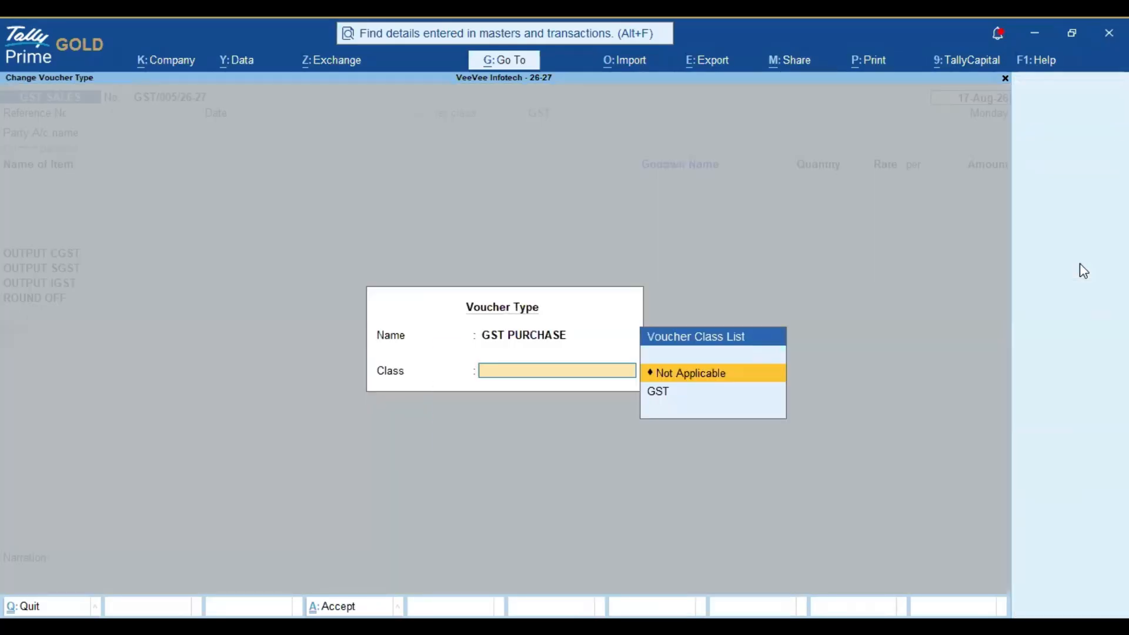
key(Down)
key(Return)
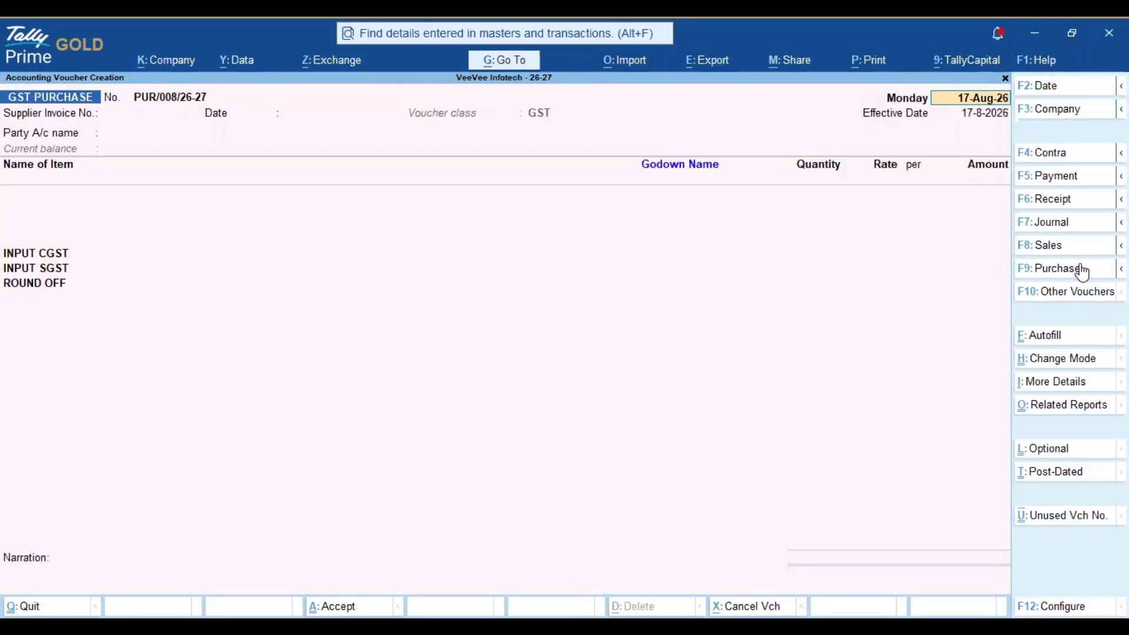
Set the voucher date to 20-Aug-26 and enter supplier invoice number 15 with the same date.
key(F2)
text(20)
key(Return)
key(Return)
key(Return)
key(Return)
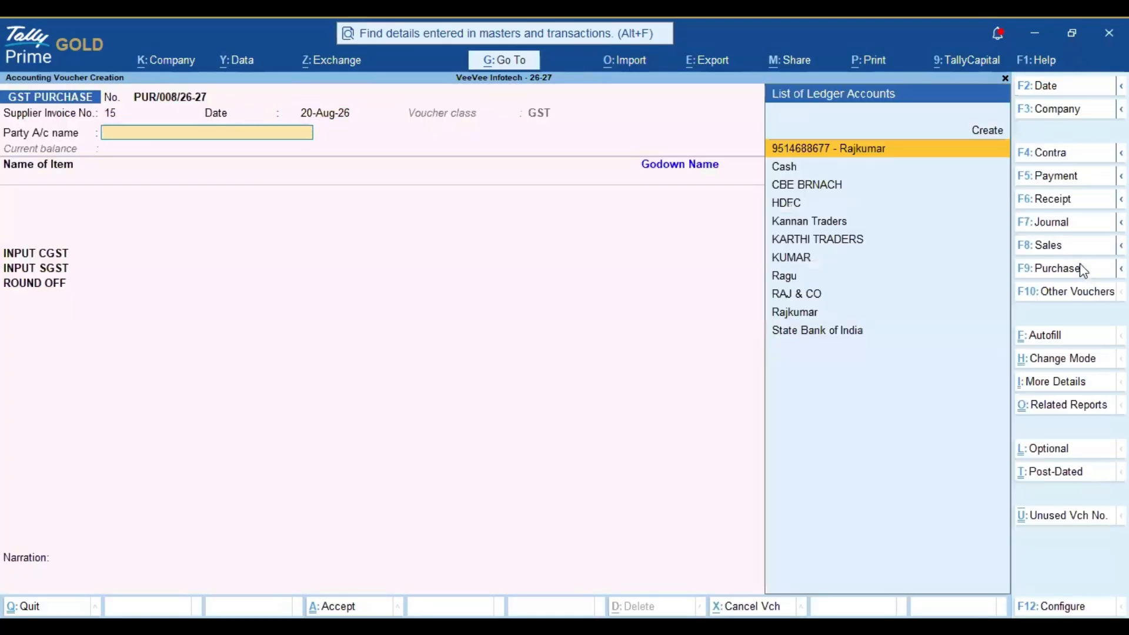
Choose the first ledger in the account list as the party and accept its party details.
key(Return)
key(Return)
key(ctrl+a)
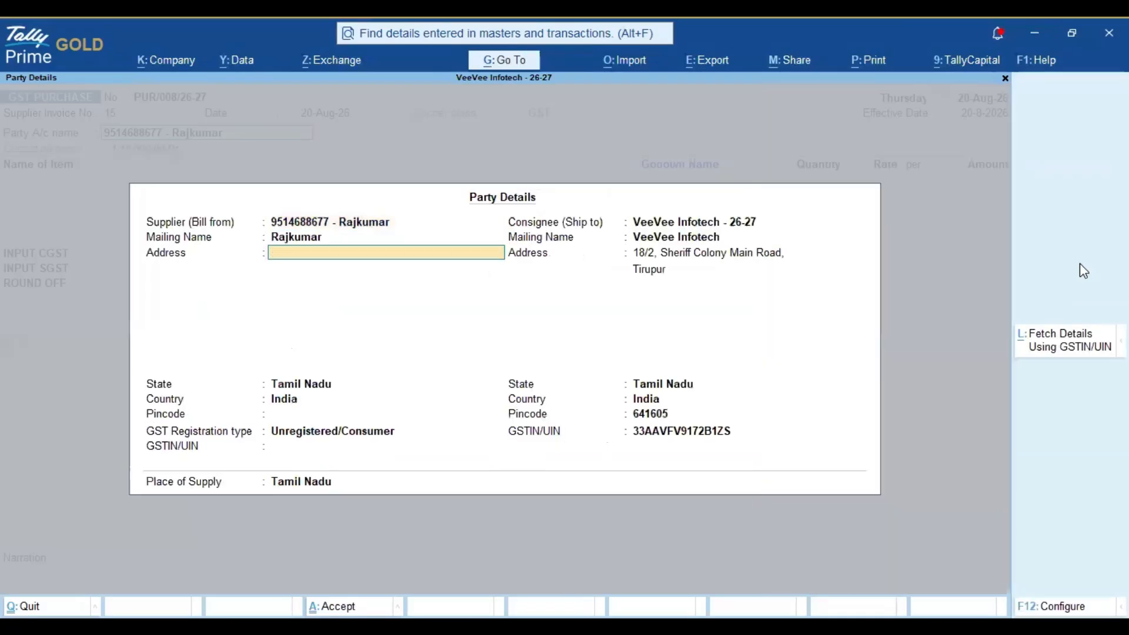
key(ctrl+a)
Add the item Bed to the purchase voucher from godown A with 10 NOS at a rate of 5,000.
key(Down)
key(Return)
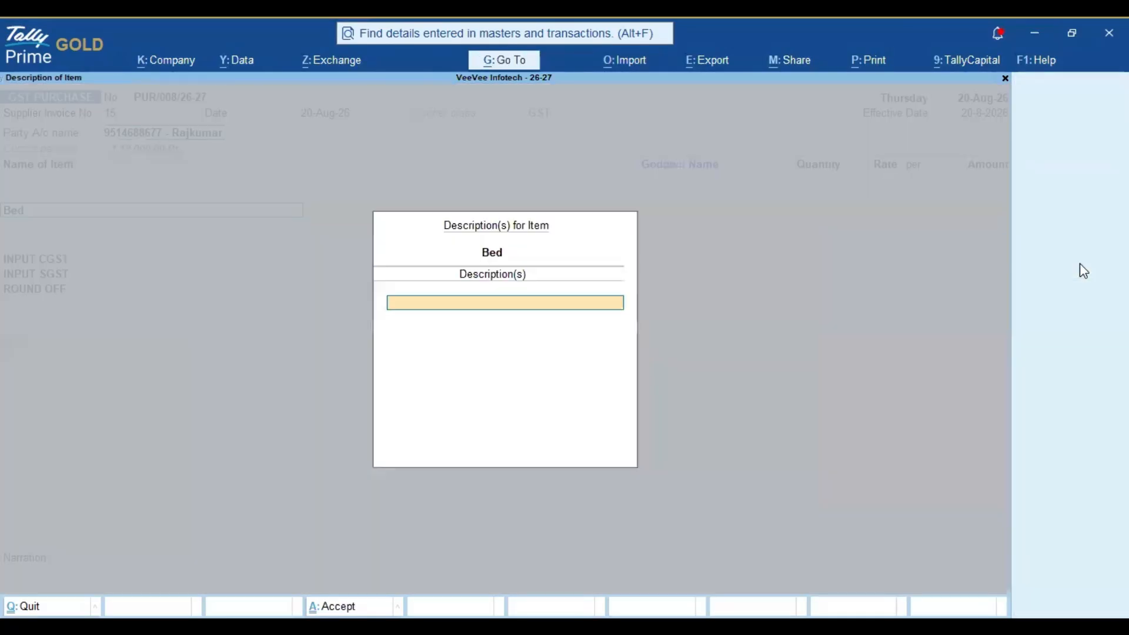
key(Return)
key(Return)
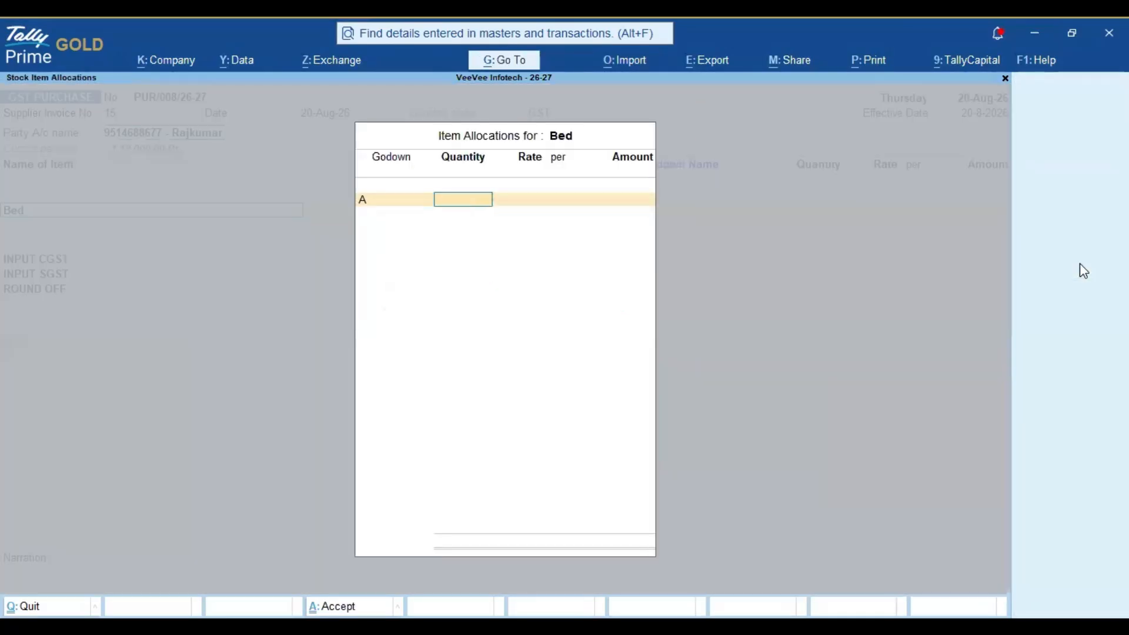
text(10)
key(Return)
key(Return)
key(Return)
key(Return)
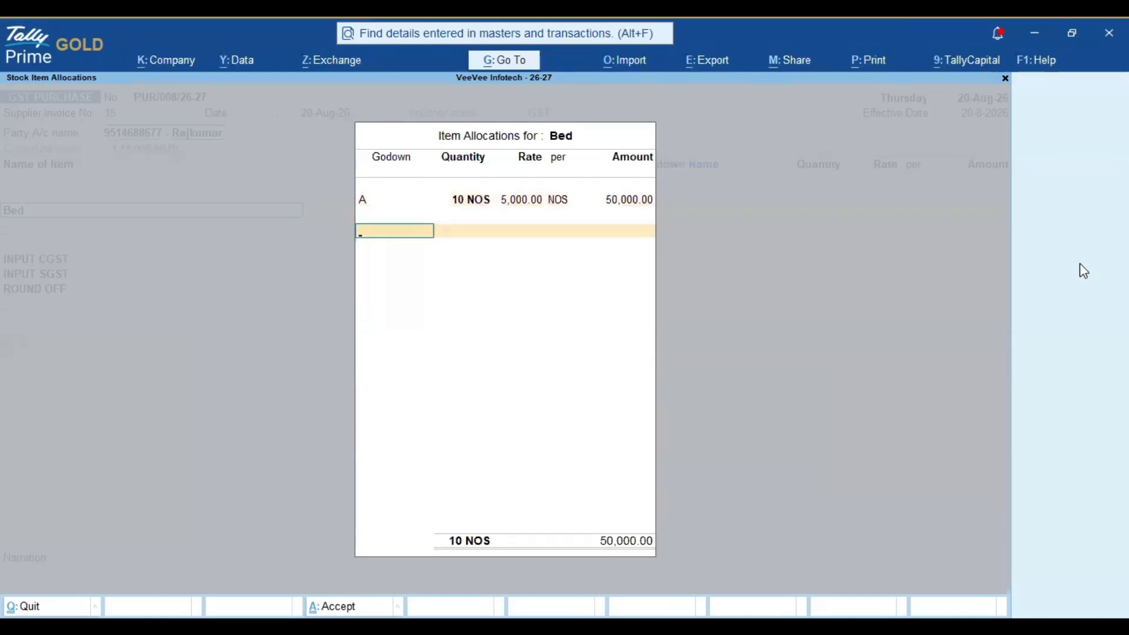
key(Return)
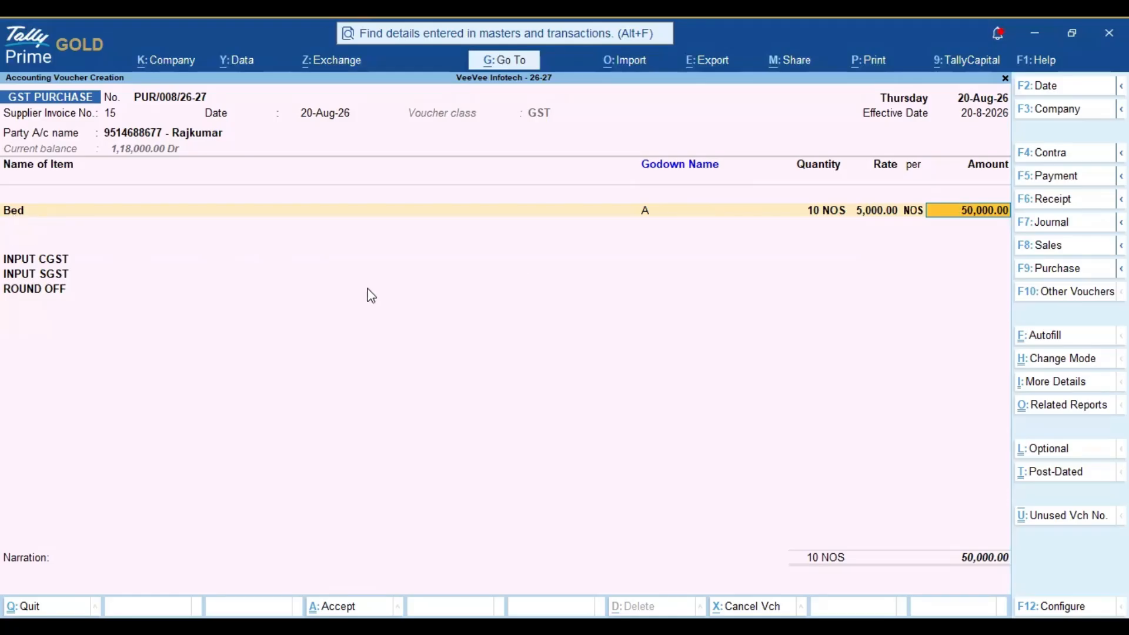
Add the item Bed Sheet to the purchase voucher from godown B with 10 NOS at a rate of 1,000.
key(Return)
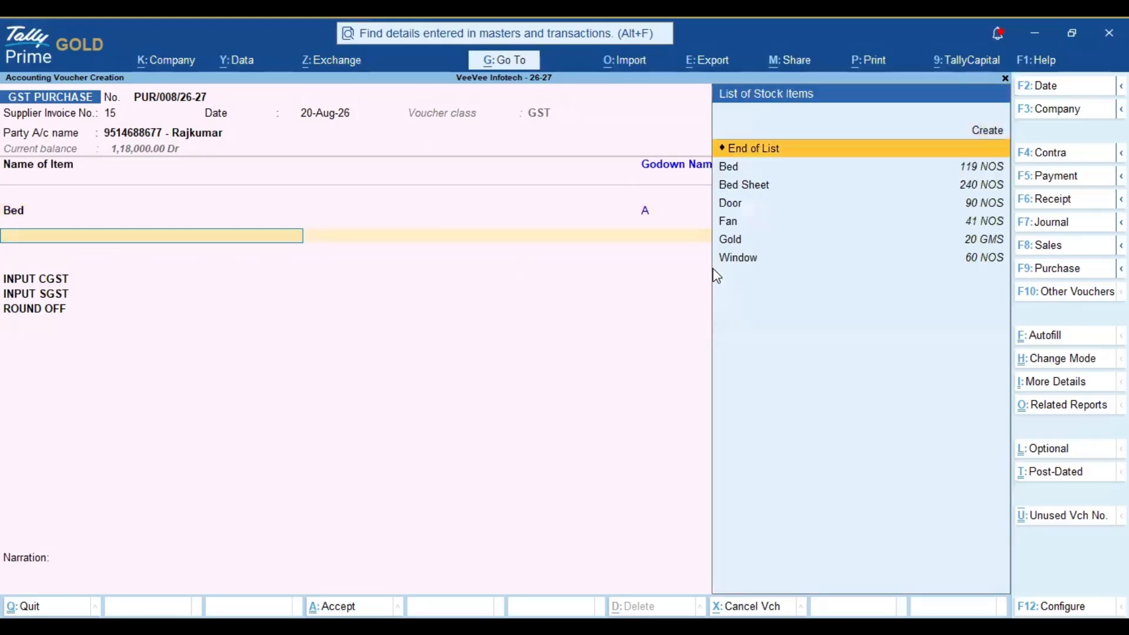
key(Down)
key(Down)
key(Return)
key(Return)
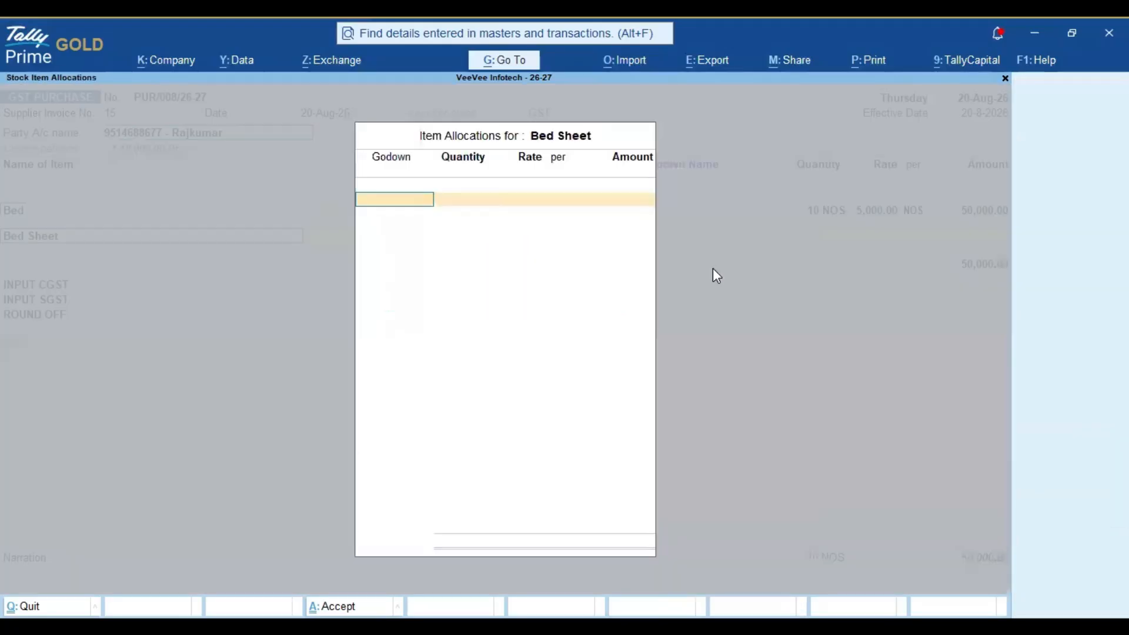
key(Down)
key(Down)
key(Return)
text(1)
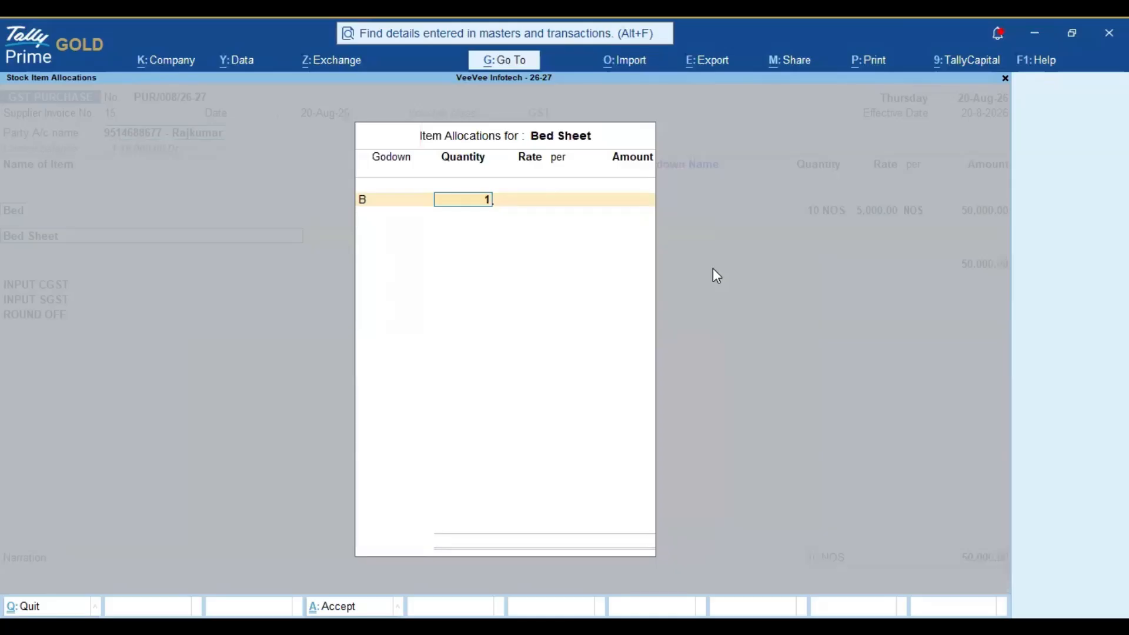
text(0)
key(Return)
key(Return)
key(Return)
key(Return)
key(Return)
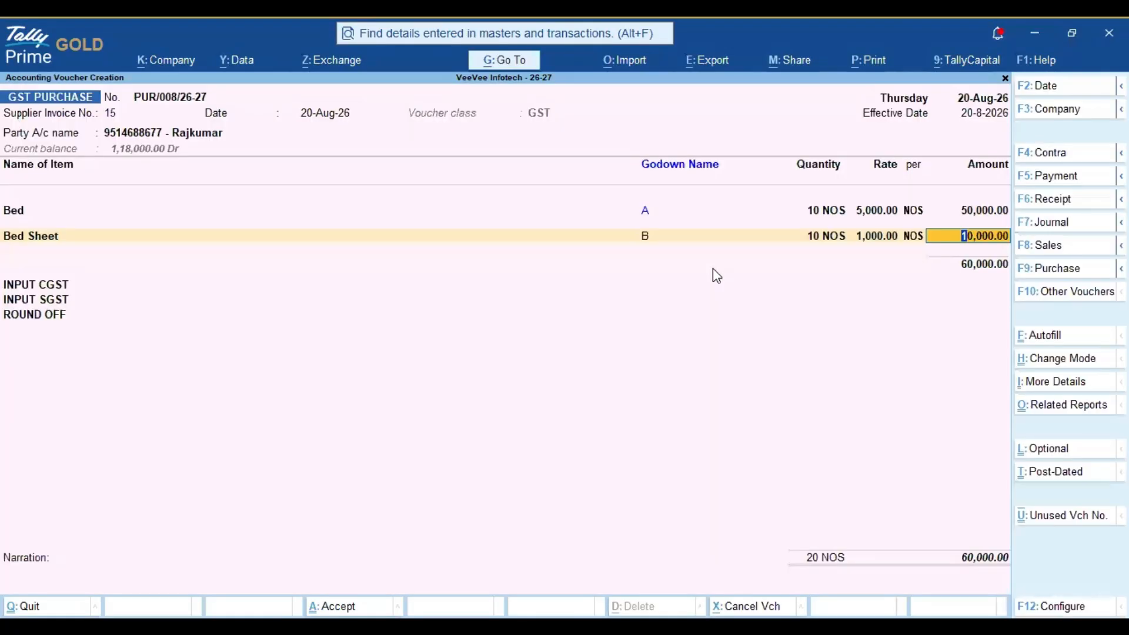
End the item list and save the purchase voucher with an empty narration.
key(Return)
key(Return)
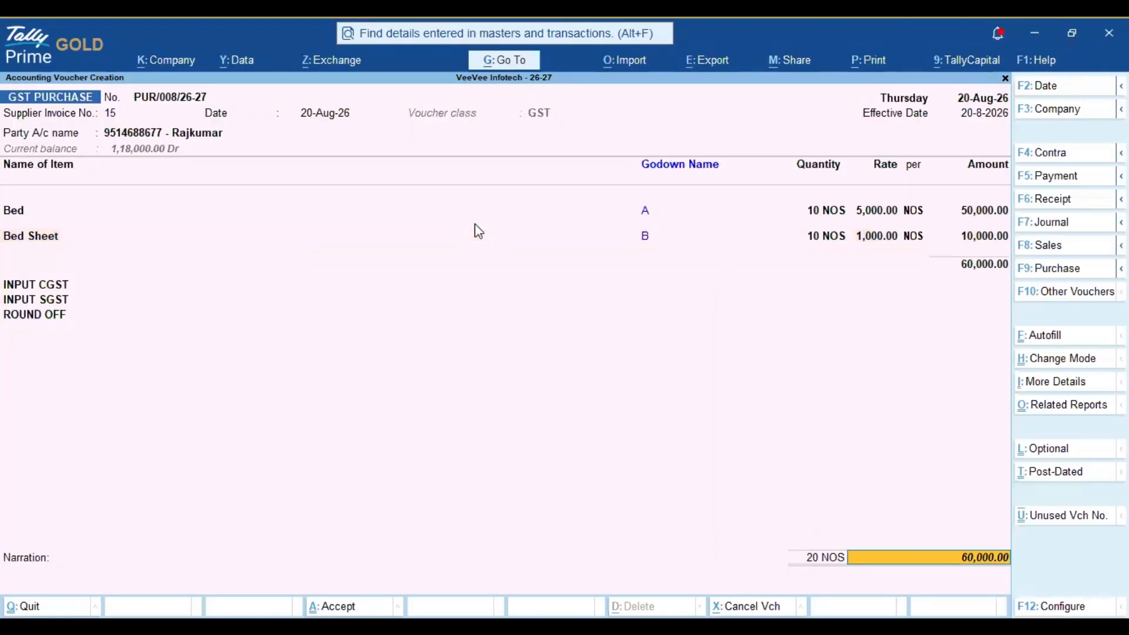
key(Return)
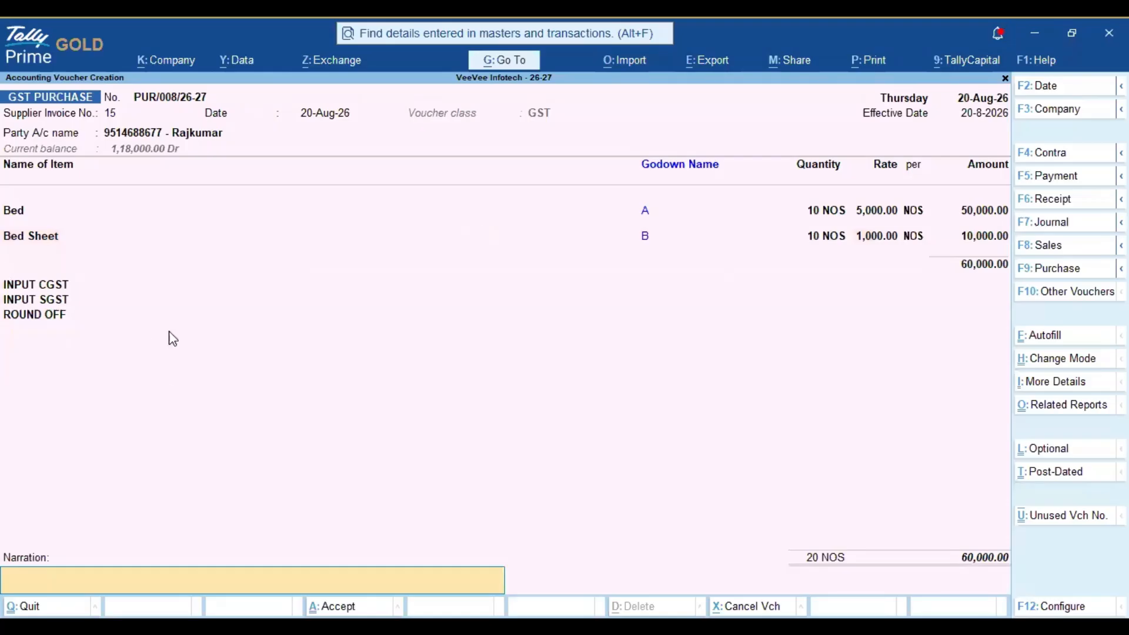
key(Return)
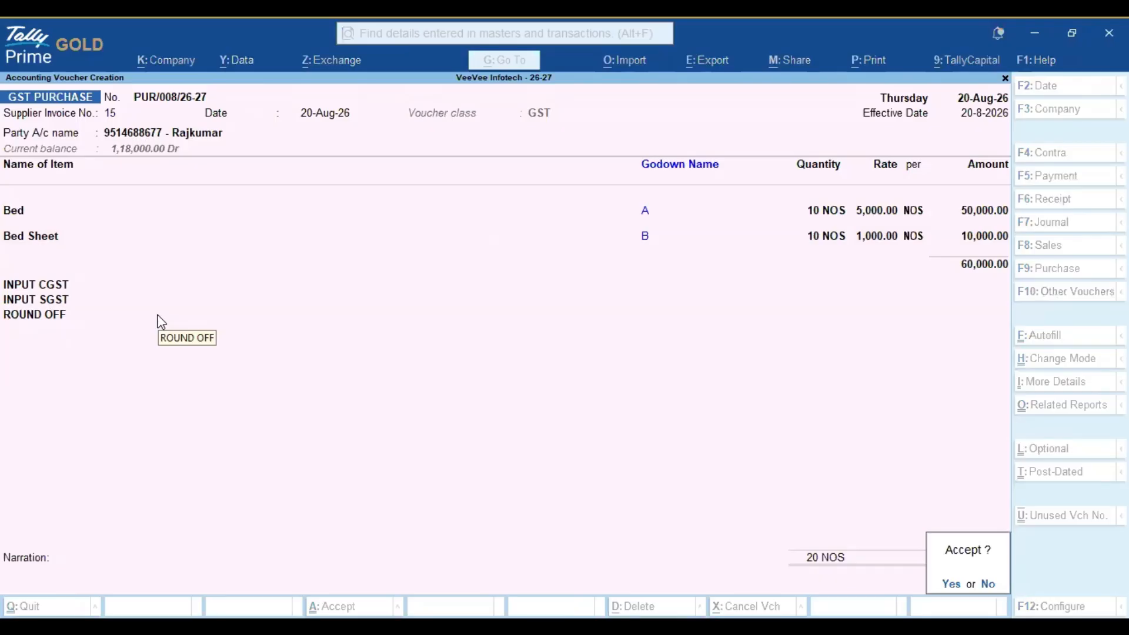
key(y)
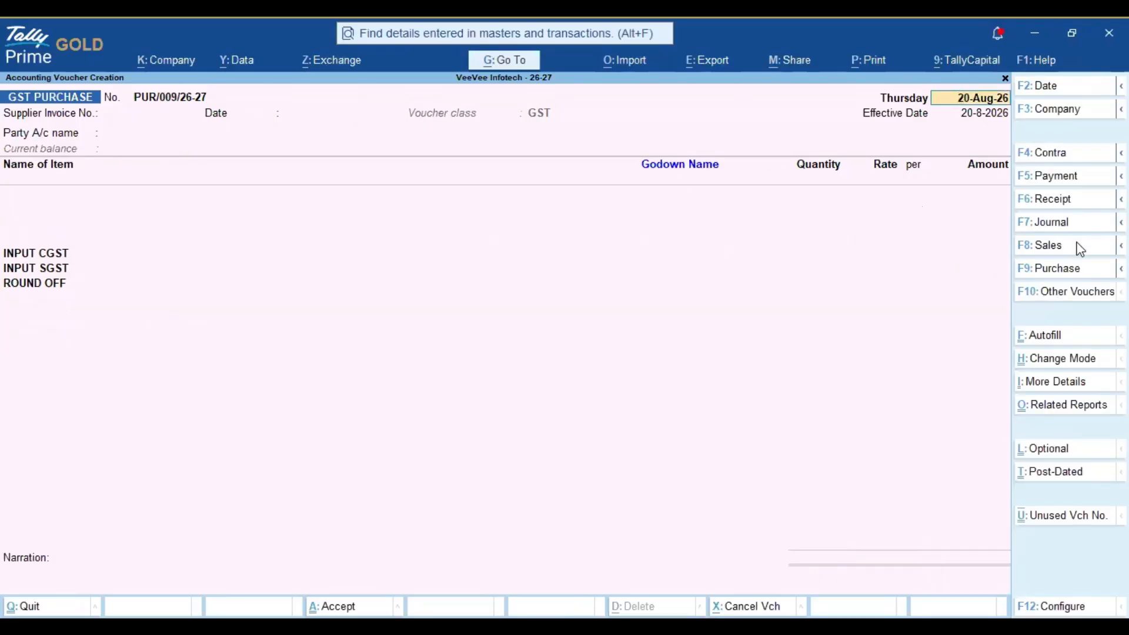
Start a new GST SALES voucher using the GST voucher class.
click(1059, 246)
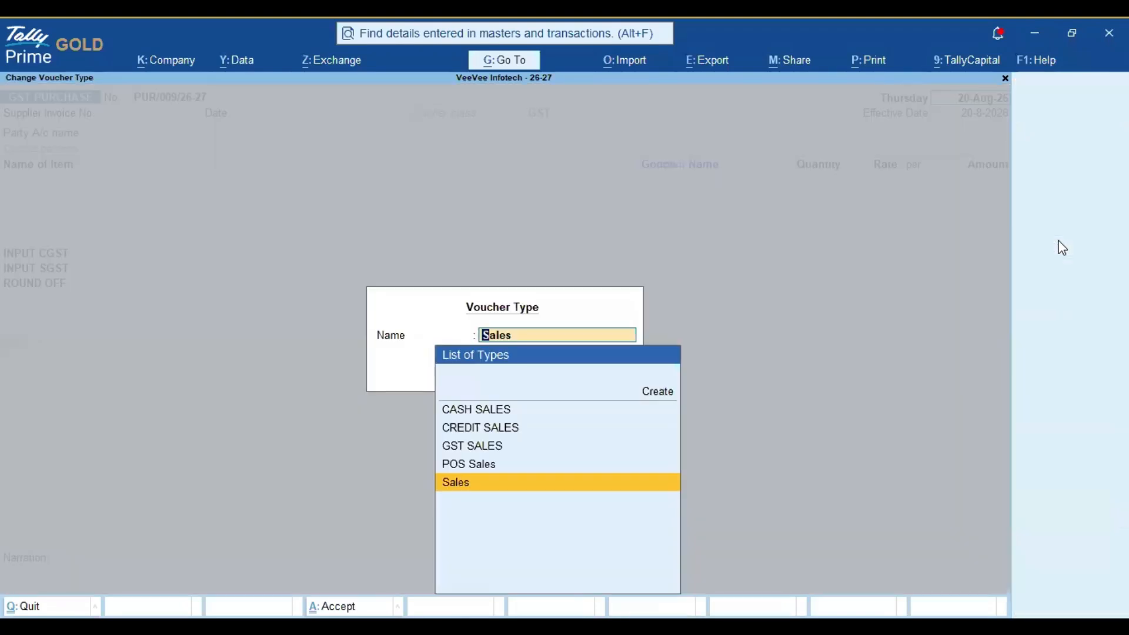
key(Up)
key(Up)
key(Return)
key(Down)
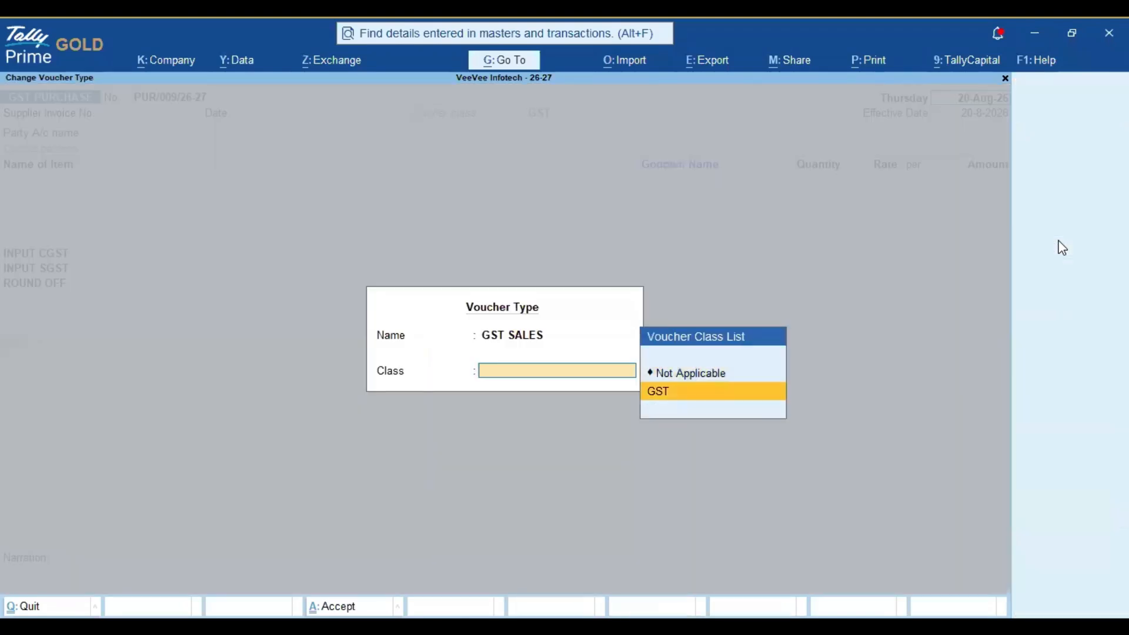
key(Return)
key(Return)
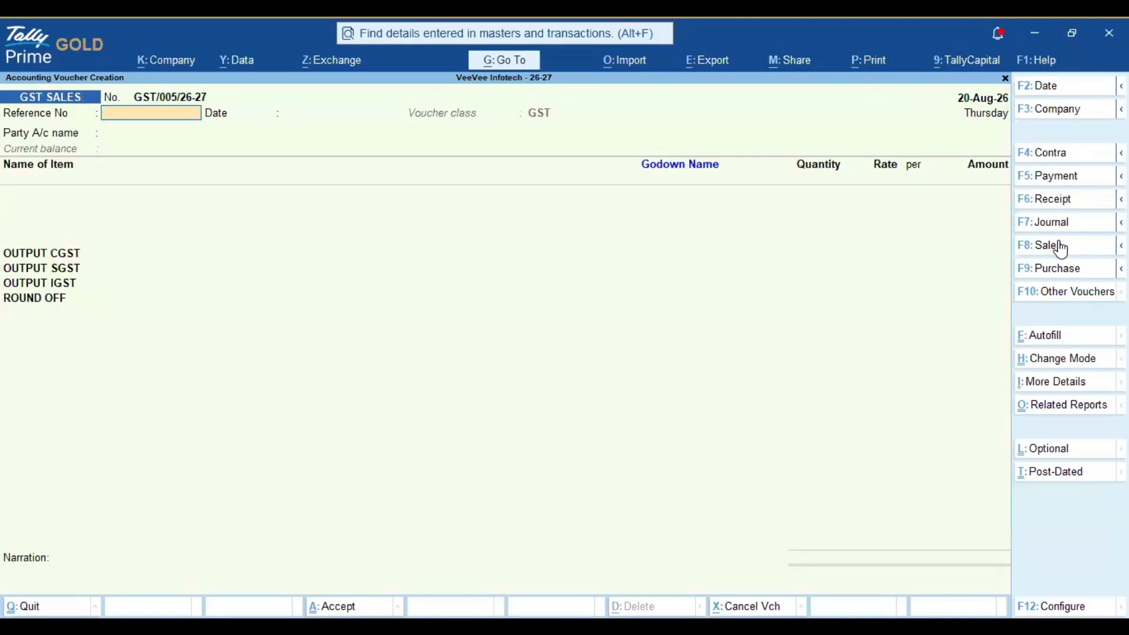
Leave the sales reference blank, choose Cash as the party and accept its party details.
key(Return)
key(Return)
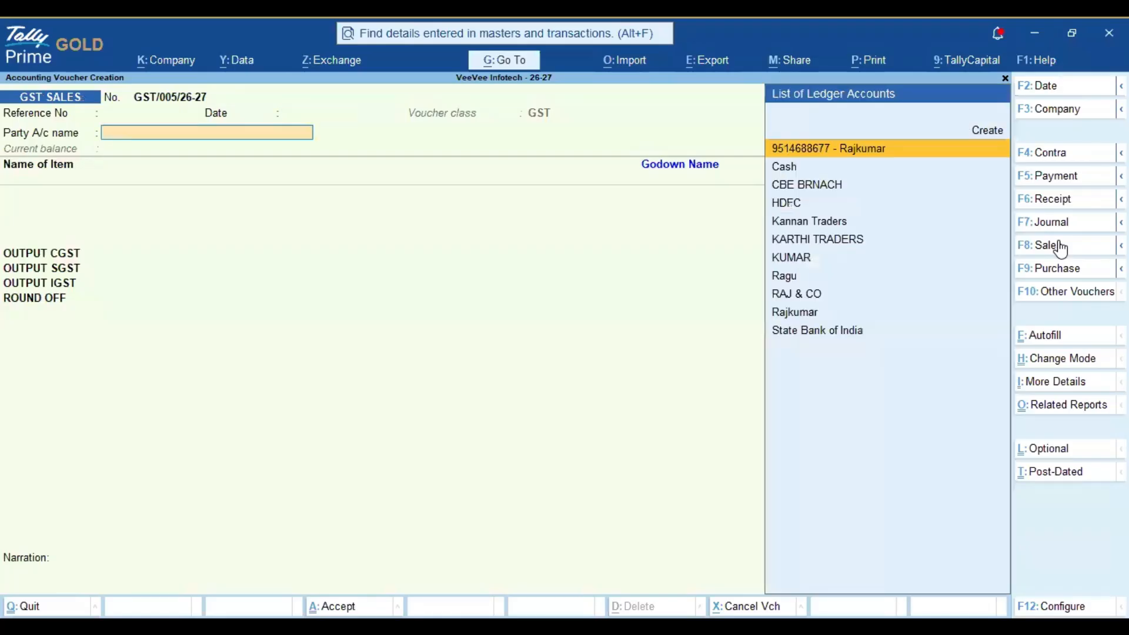
key(Down)
key(Return)
key(Return)
key(Return)
key(ctrl+a)
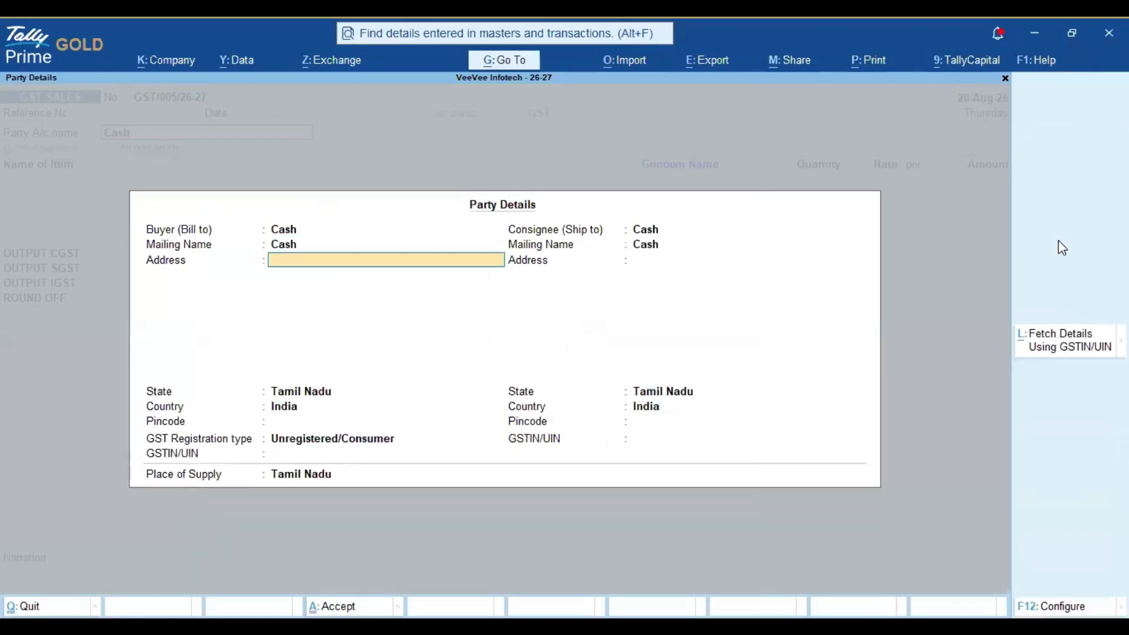
key(ctrl+a)
Add the item Bed to the sales voucher from godown A without an order, 10 NOS at a rate of 10,000.
key(Down)
key(Down)
key(Up)
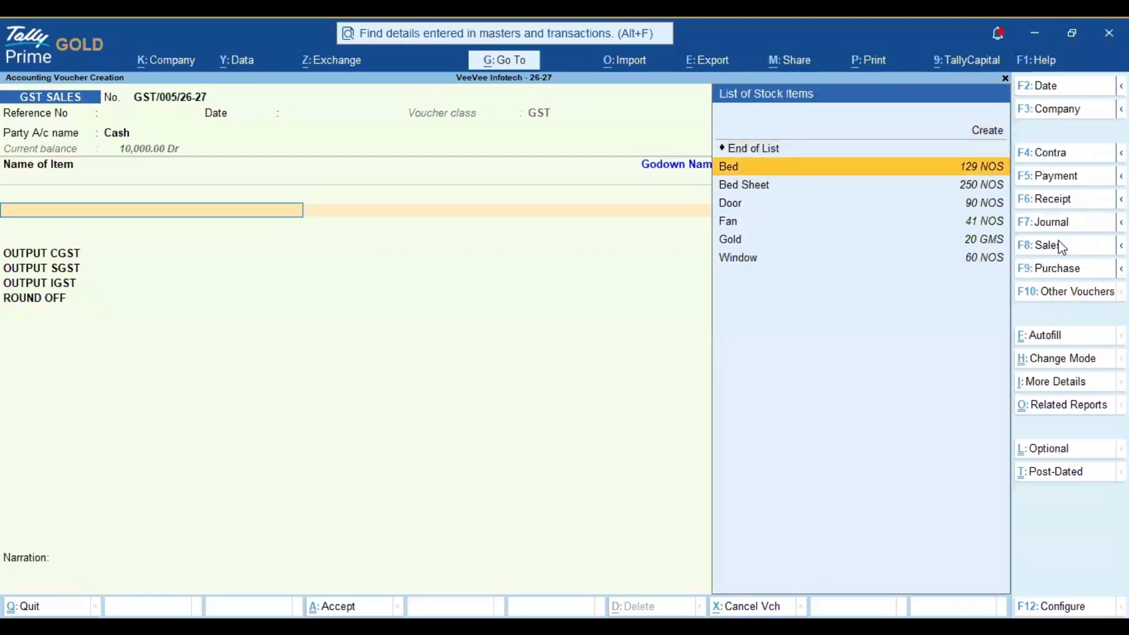
key(Return)
key(Return)
key(Return)
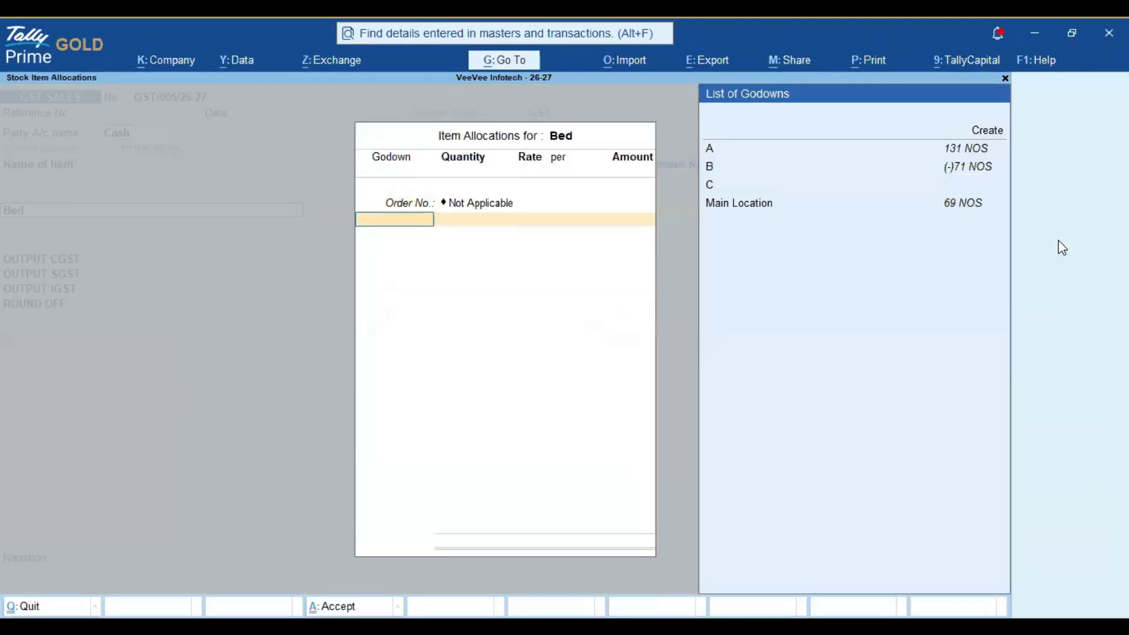
key(Down)
key(Return)
text(10)
key(Return)
key(Return)
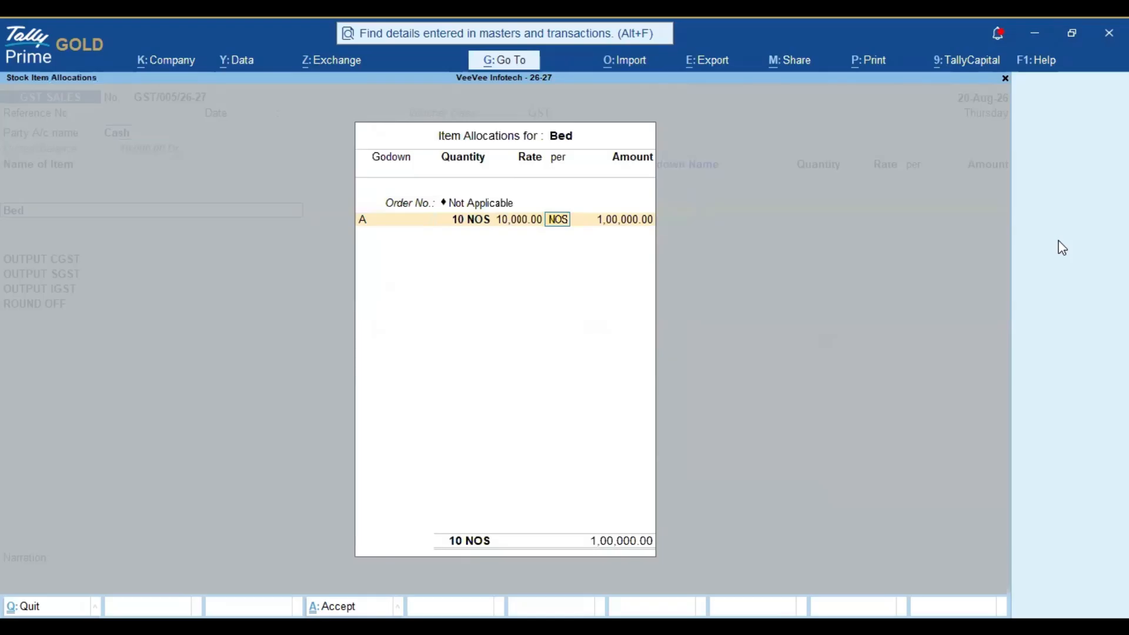
key(Return)
key(Return)
key(Return)
Add the item Door to the sales voucher from godown C without an order, 50 NOS at a rate of 500.
key(Return)
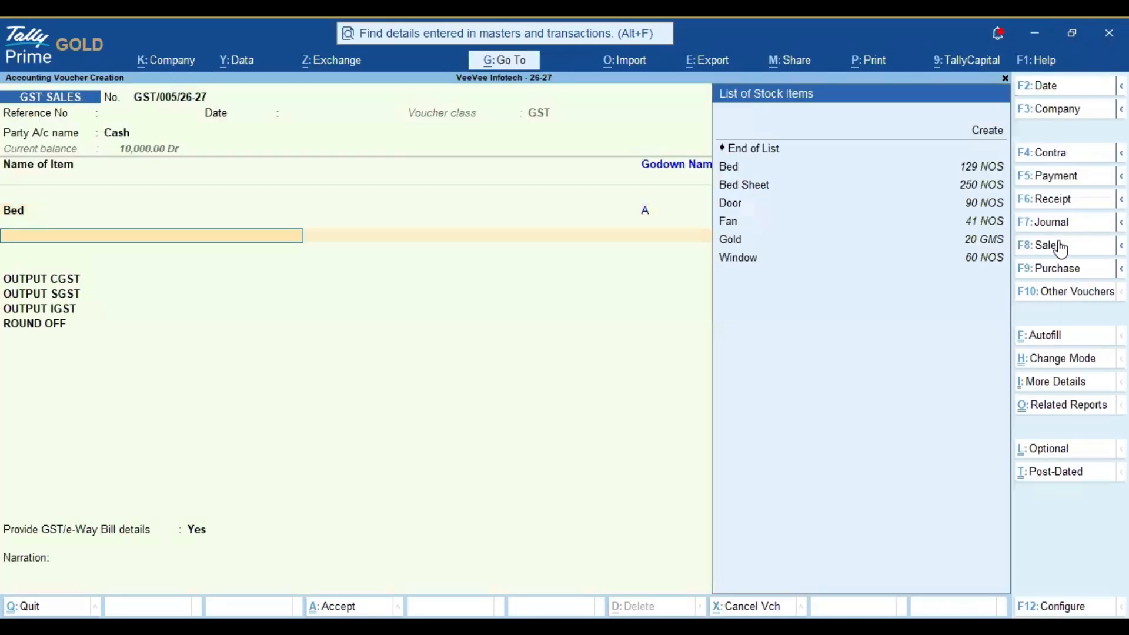
key(Down)
key(Down)
key(Down)
key(Return)
key(Return)
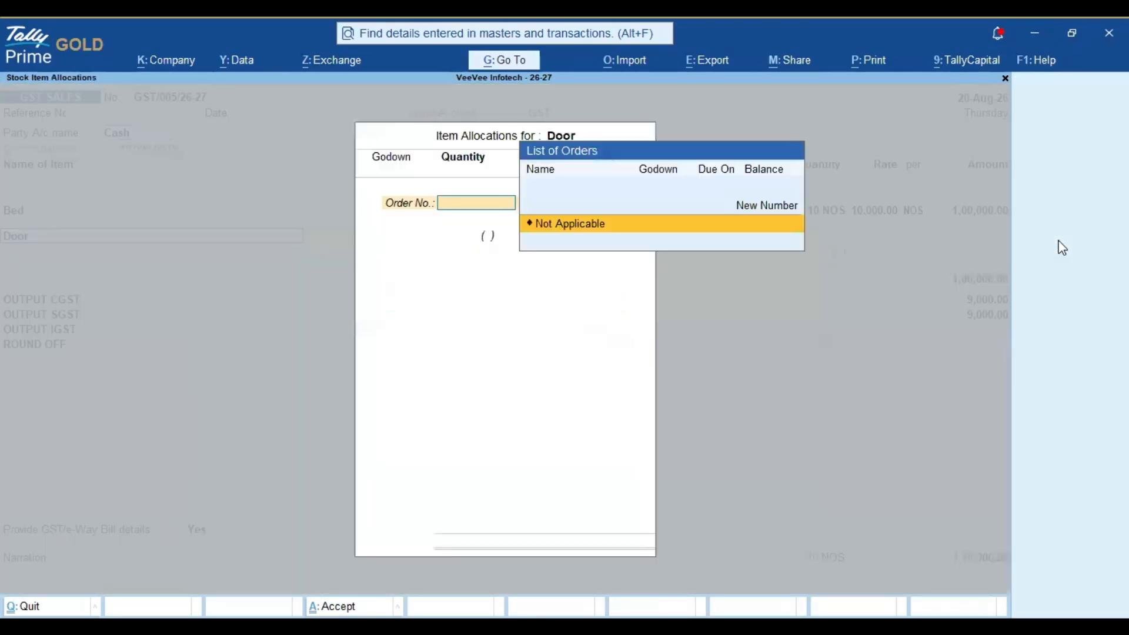
key(Return)
key(Down)
key(Down)
key(Down)
key(Down)
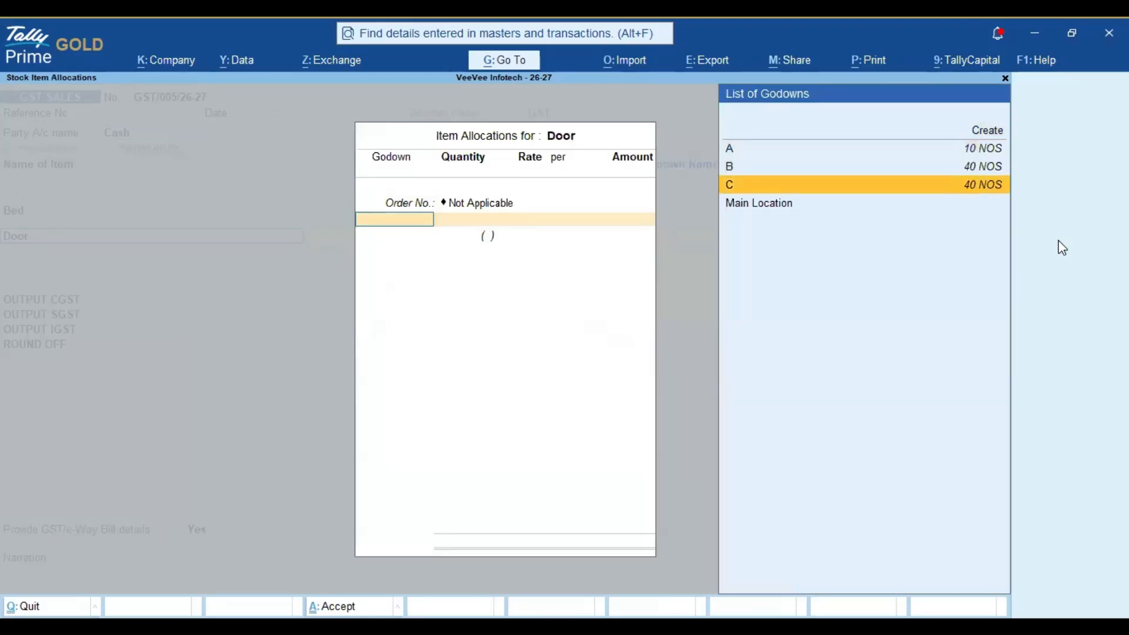
key(Return)
key(Return)
key(Return)
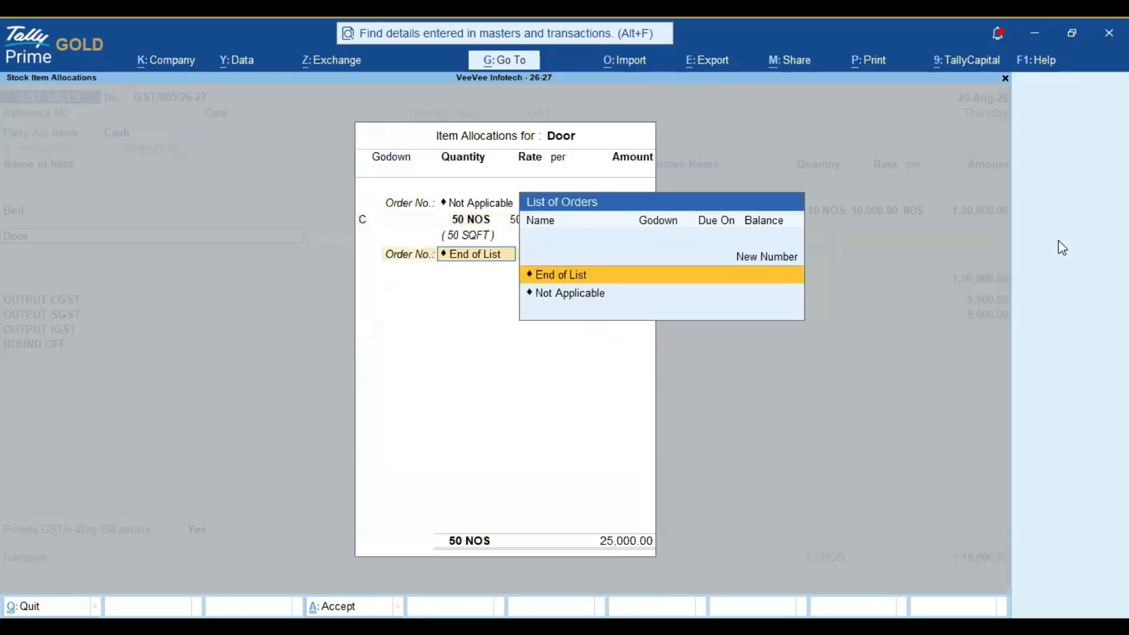
key(Return)
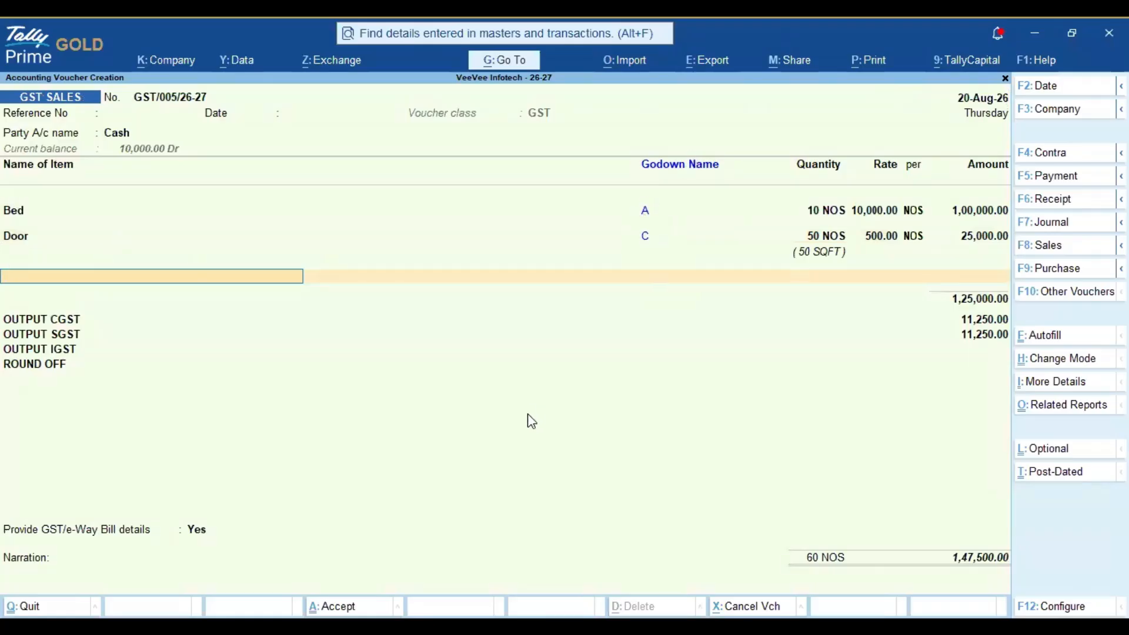
End the item list and save the sales voucher with an empty narration.
key(Return)
key(Return)
key(ctrl+a)
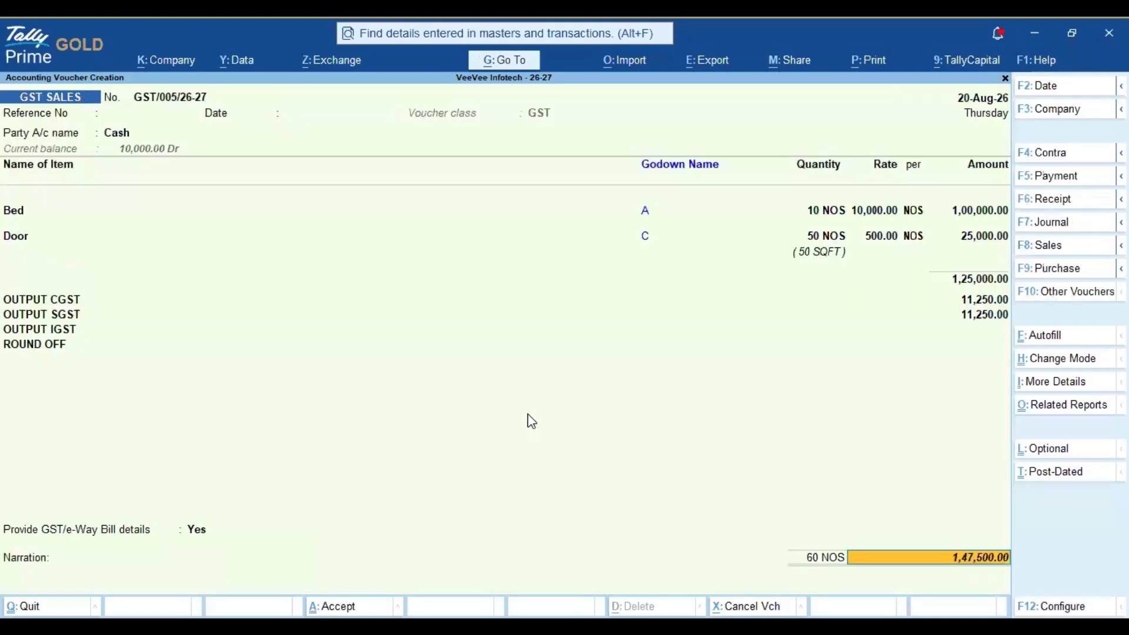
key(Return)
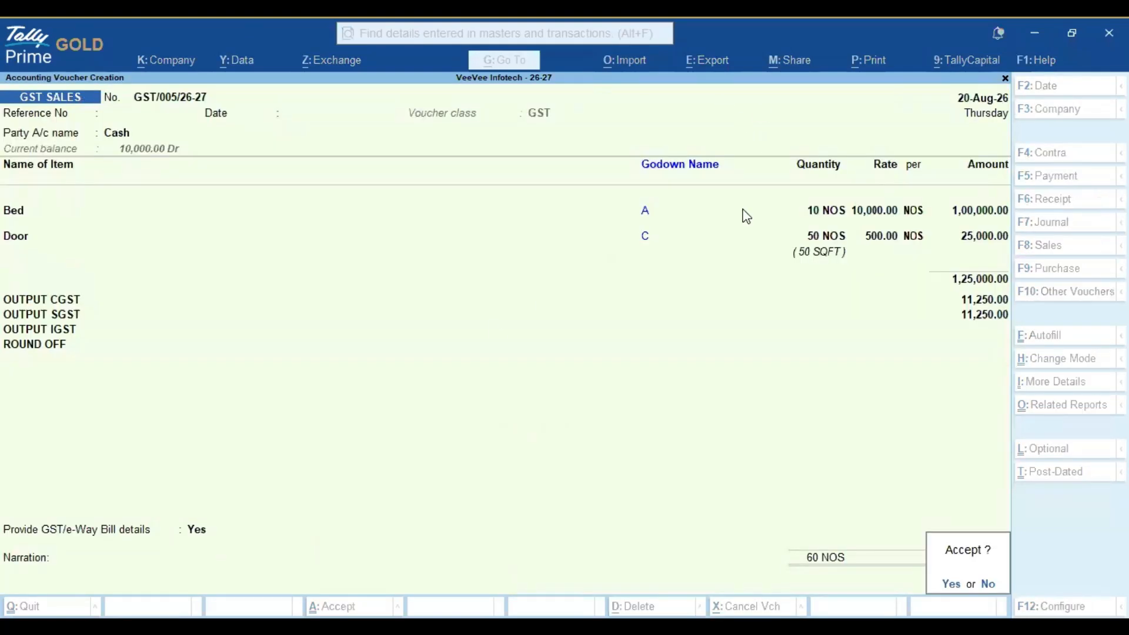
key(Return)
key(n)
key(Escape)
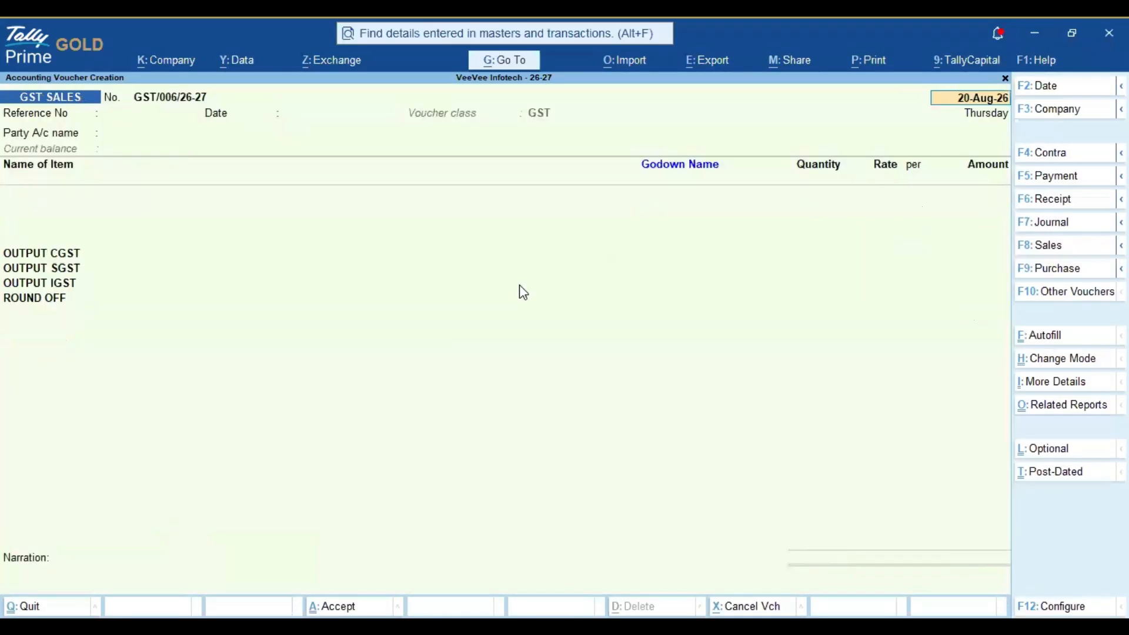
Leave voucher entry and open the Day Book for the period 1-Apr-26 to 20-Aug-26.
key(Escape)
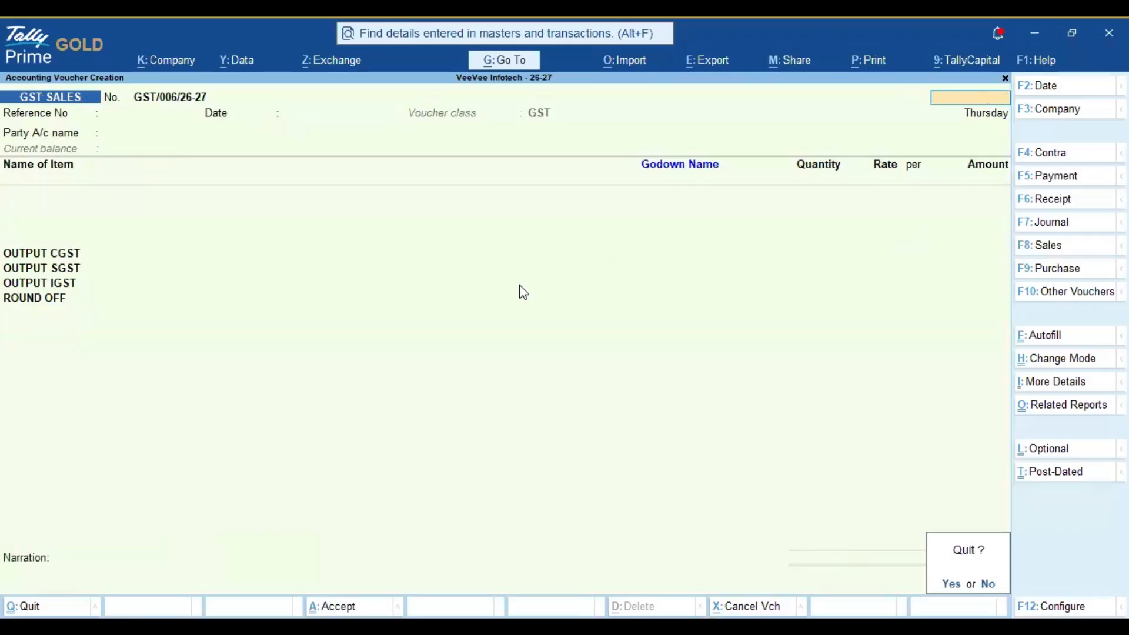
key(Return)
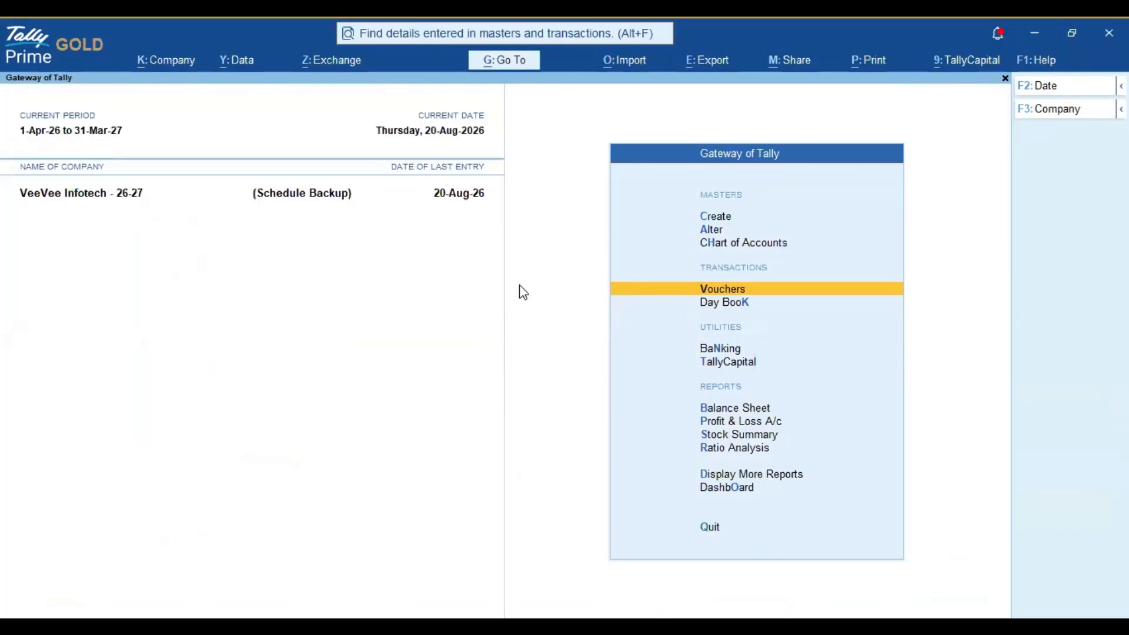
key(k)
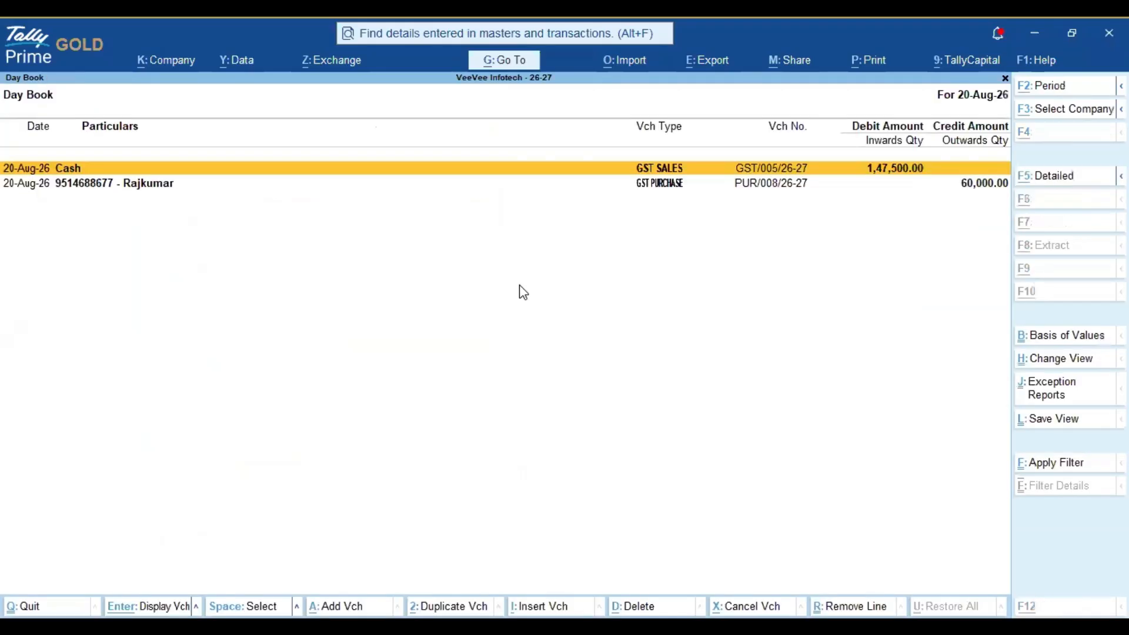
key(alt+F2)
key(Escape)
key(alt+F2)
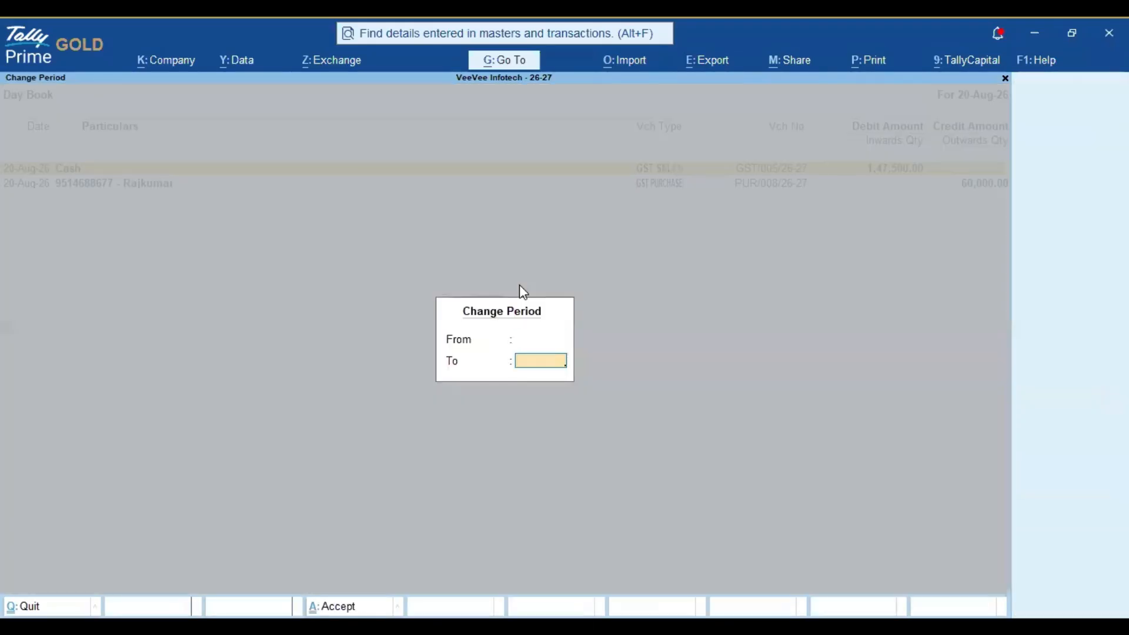
key(Return)
Open the existing GST PURCHASE voucher dated 28-Apr-26 from the Day Book.
key(Down)
key(Down)
key(Down)
key(Down)
key(Down)
key(Down)
key(Down)
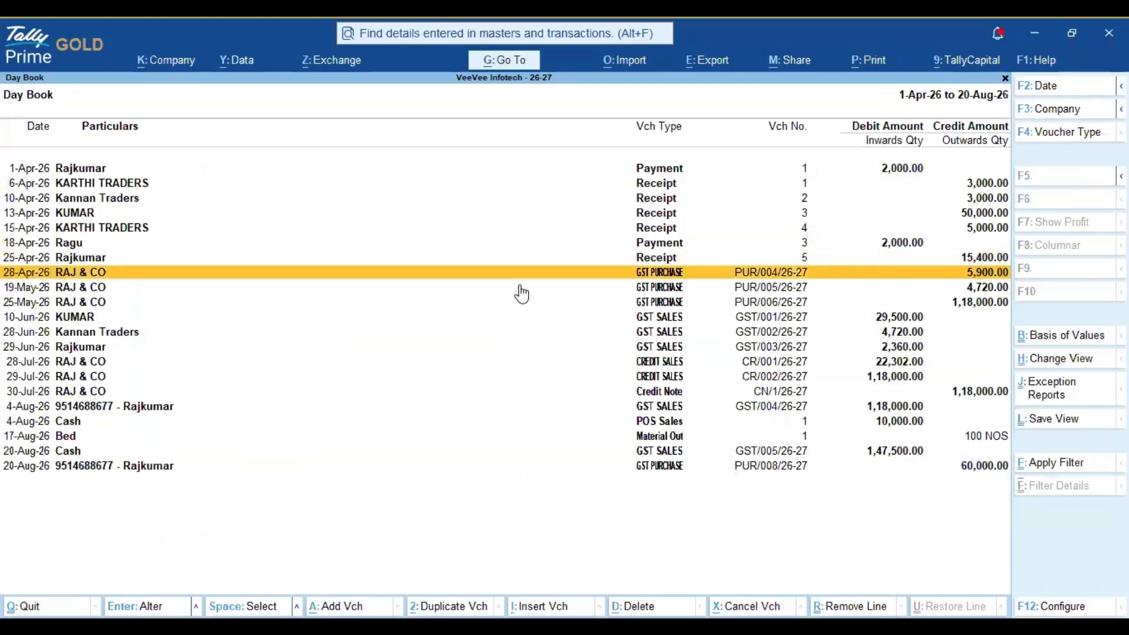
key(Return)
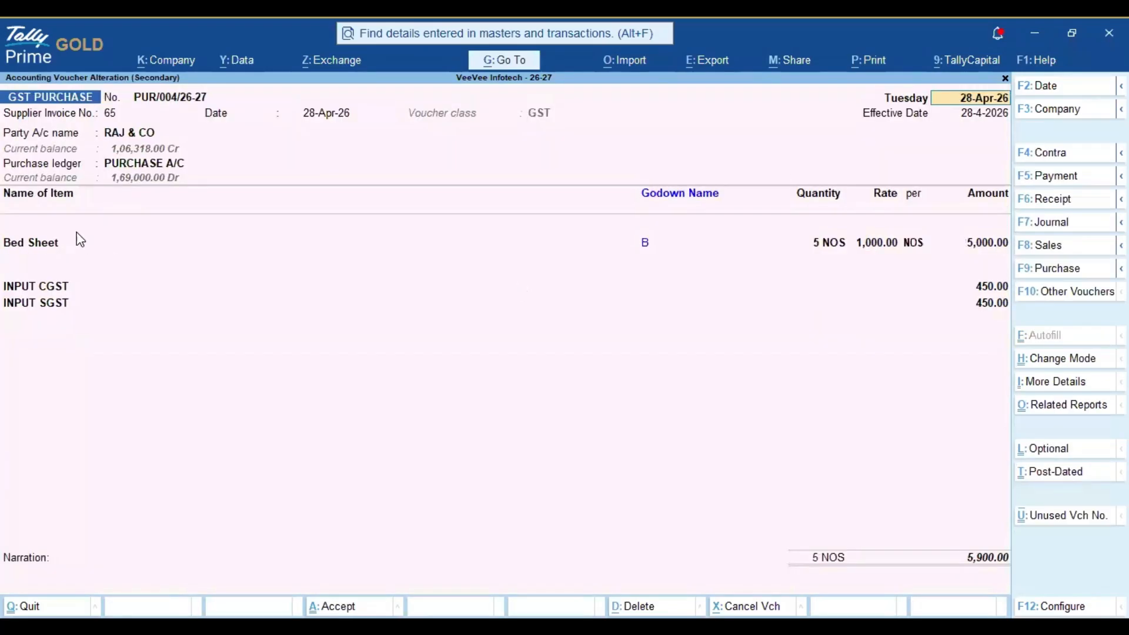
Check the Bed Sheet line's godown allocation against the voucher's Godown Name column, then return to the Gateway of Tally without saving.
click(41, 244)
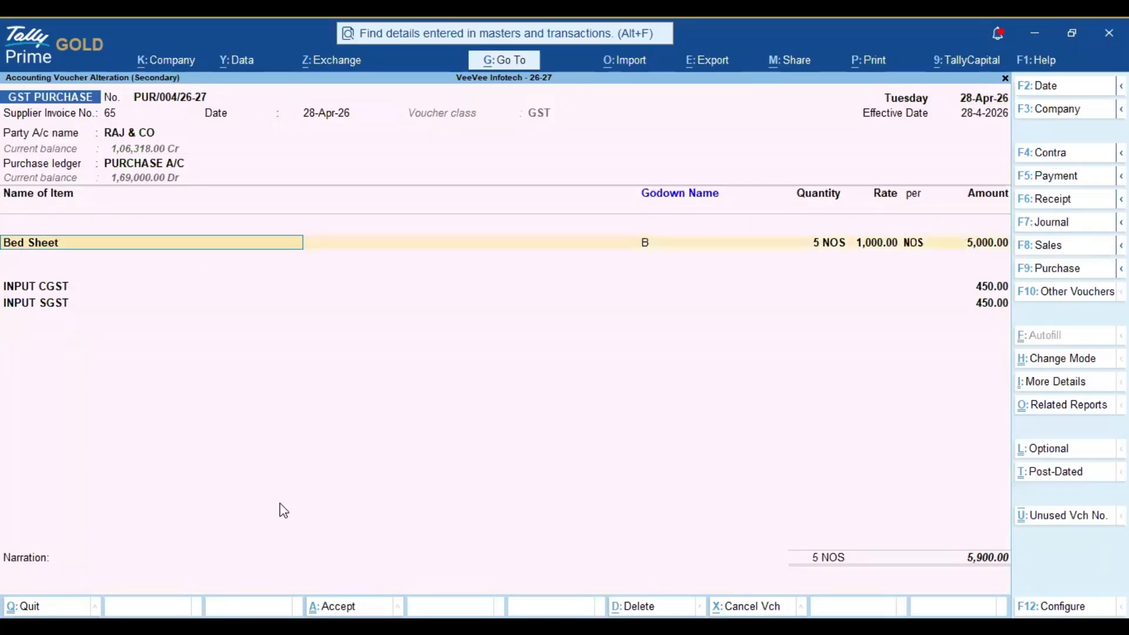
key(Return)
key(Return)
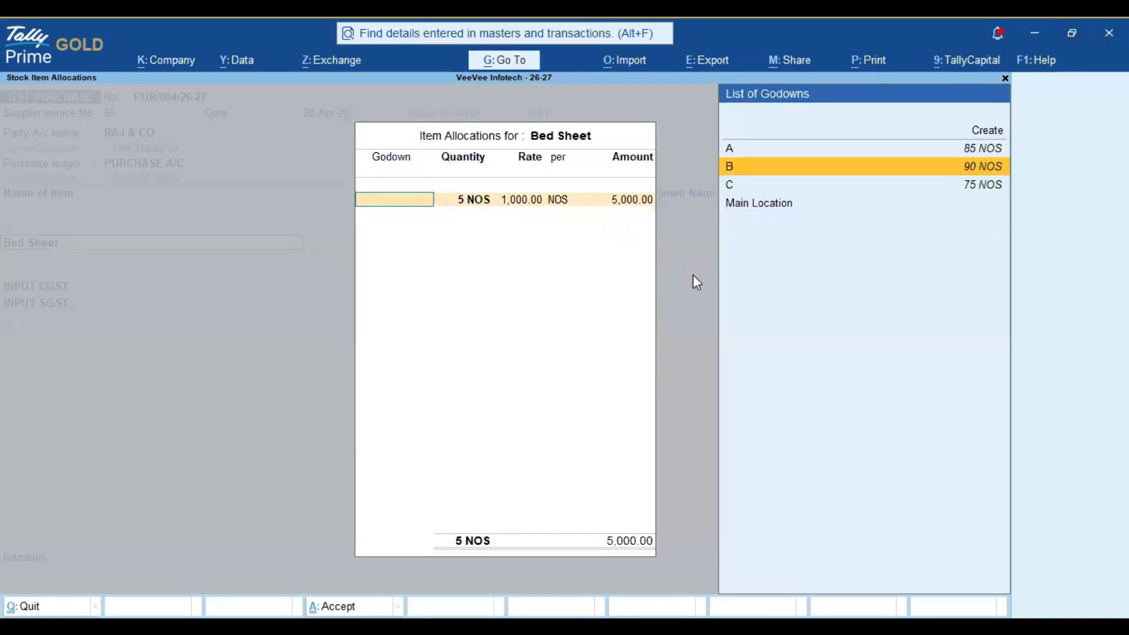
key(Escape)
key(Return)
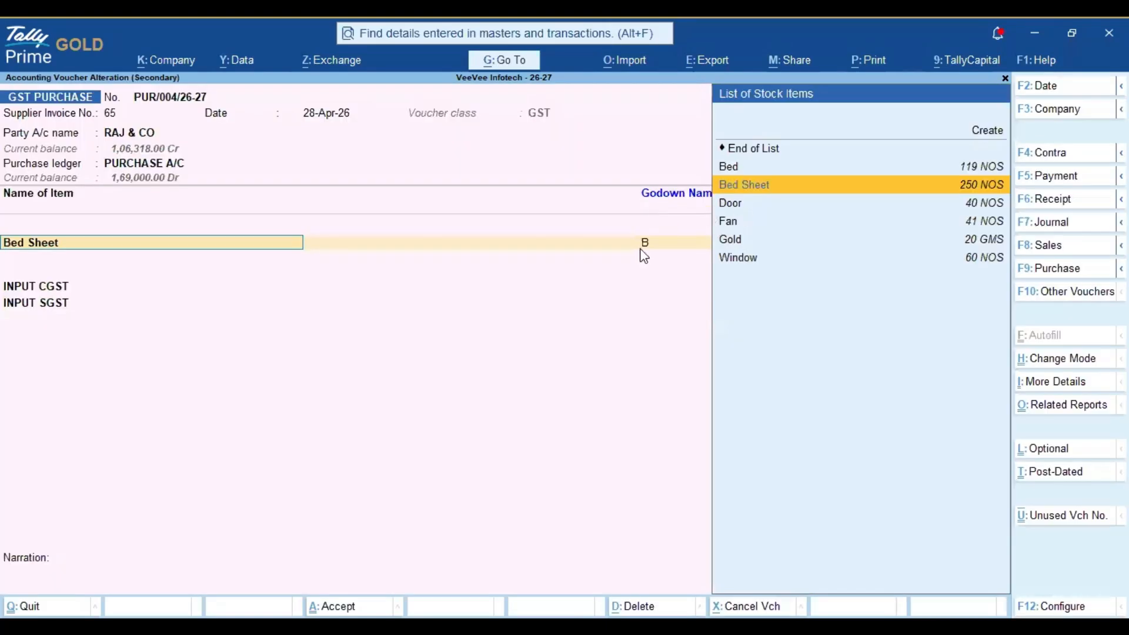
key(Return)
key(Return)
key(Return)
key(Return)
key(Return)
key(Return)
key(Return)
key(Return)
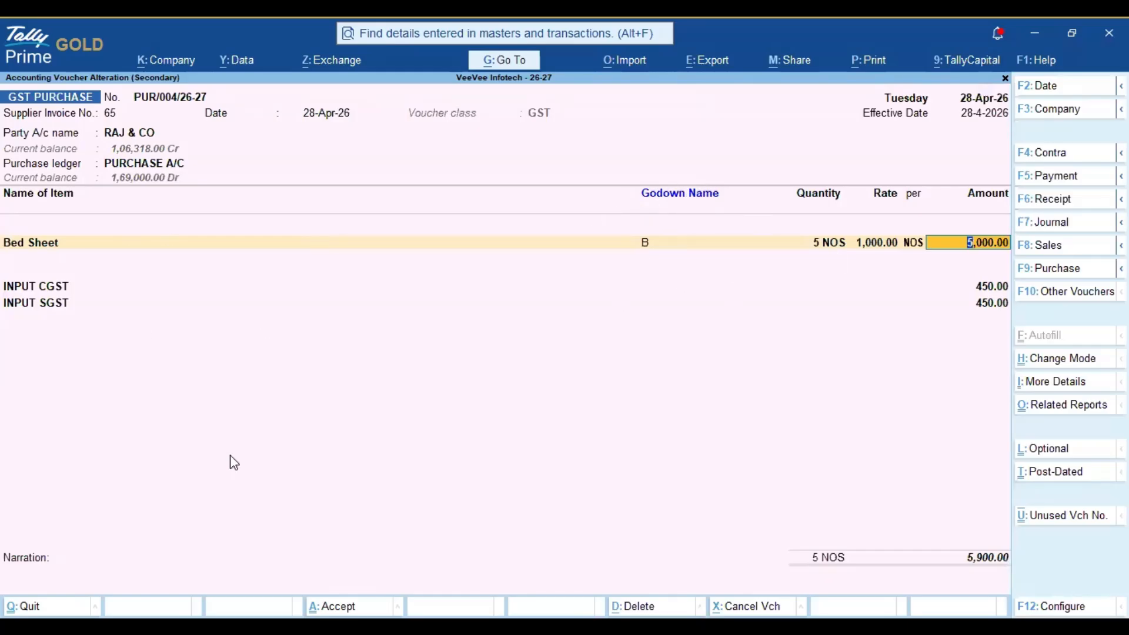
key(Escape)
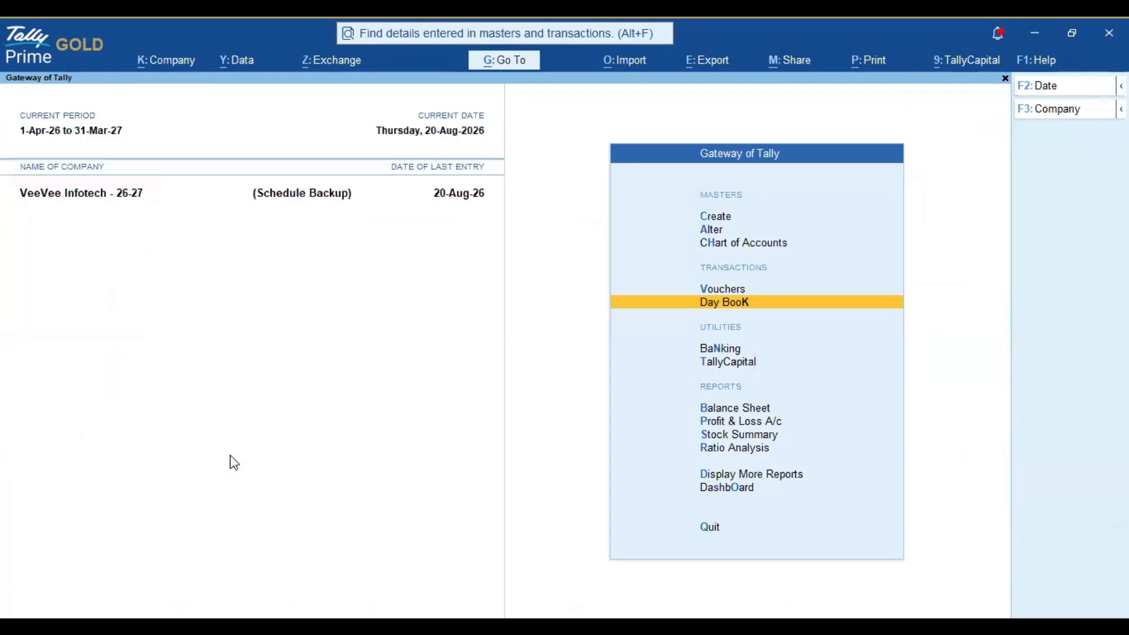
Open the Day Book again for the period 1-Apr-26 to 20-Aug-26.
key(Escape)
key(Escape)
key(k)
key(alt+F2)
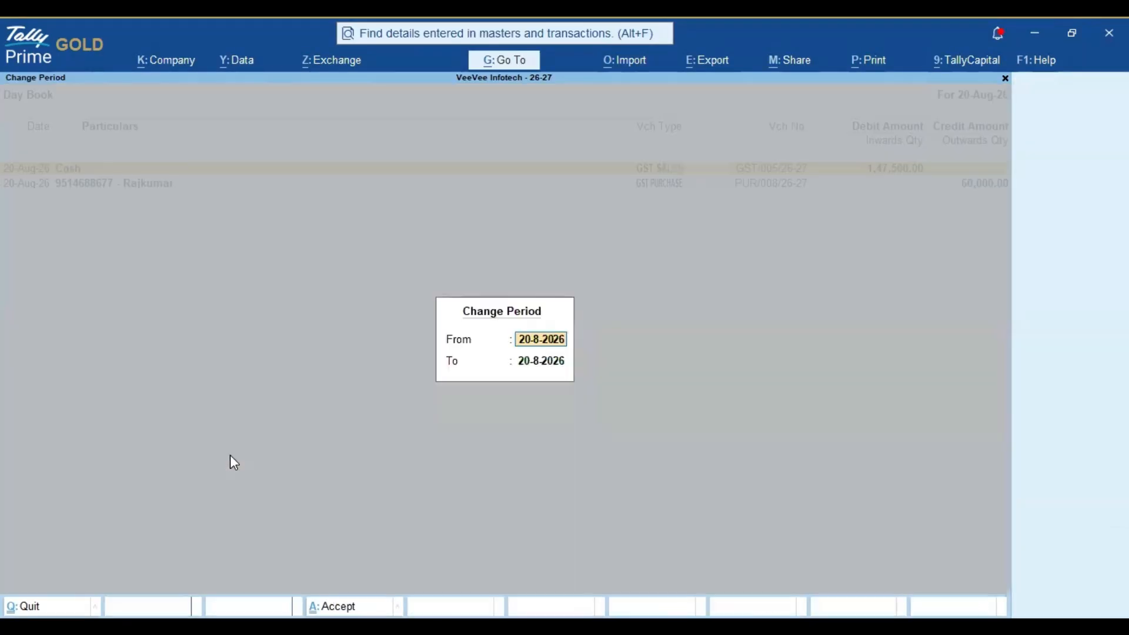
key(BackSpace)
key(Return)
key(Return)
Open the GST SALES voucher dated 10-Jun-26, check the Fan line's godown name, and close it without saving.
key(Down)
key(Down)
key(Down)
key(Down)
key(Down)
key(Down)
key(Down)
key(Down)
key(Down)
key(Down)
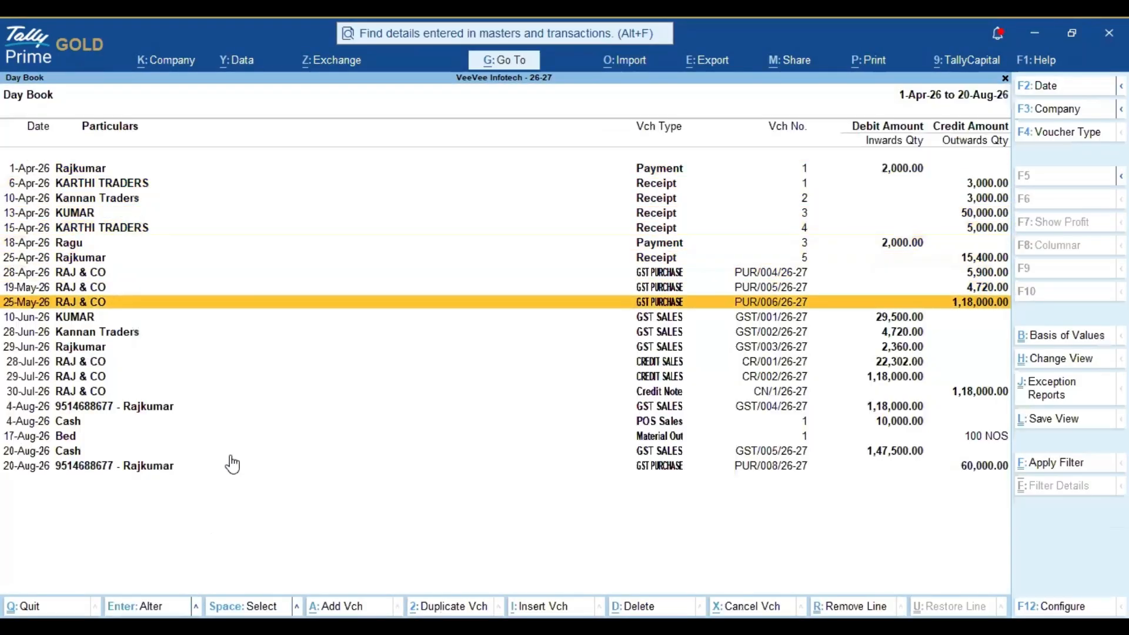
key(Return)
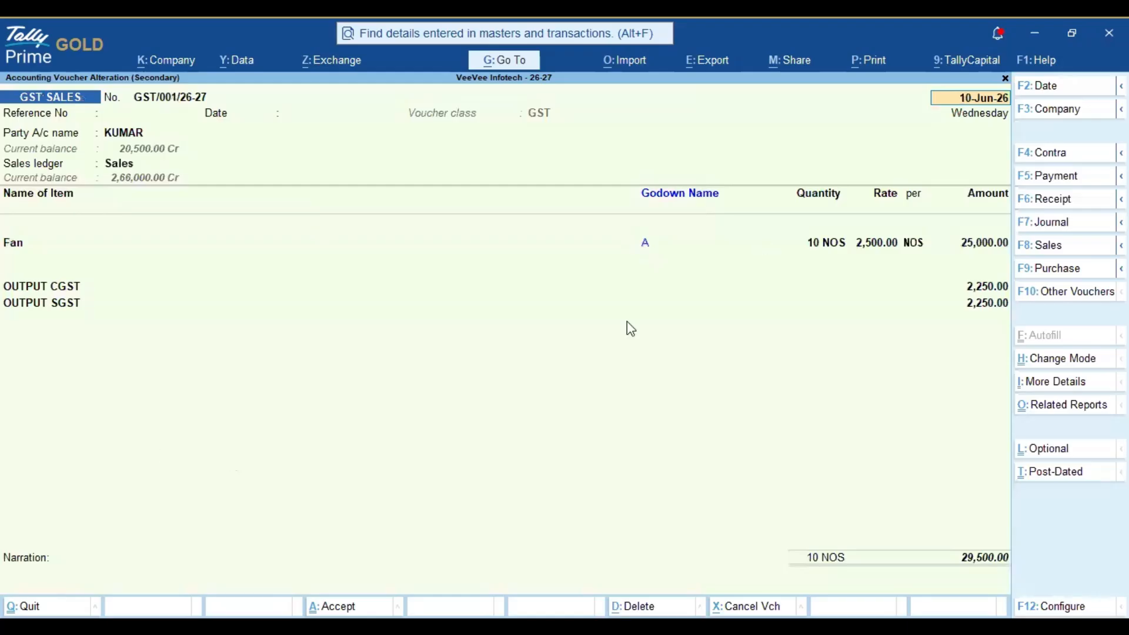
key(Escape)
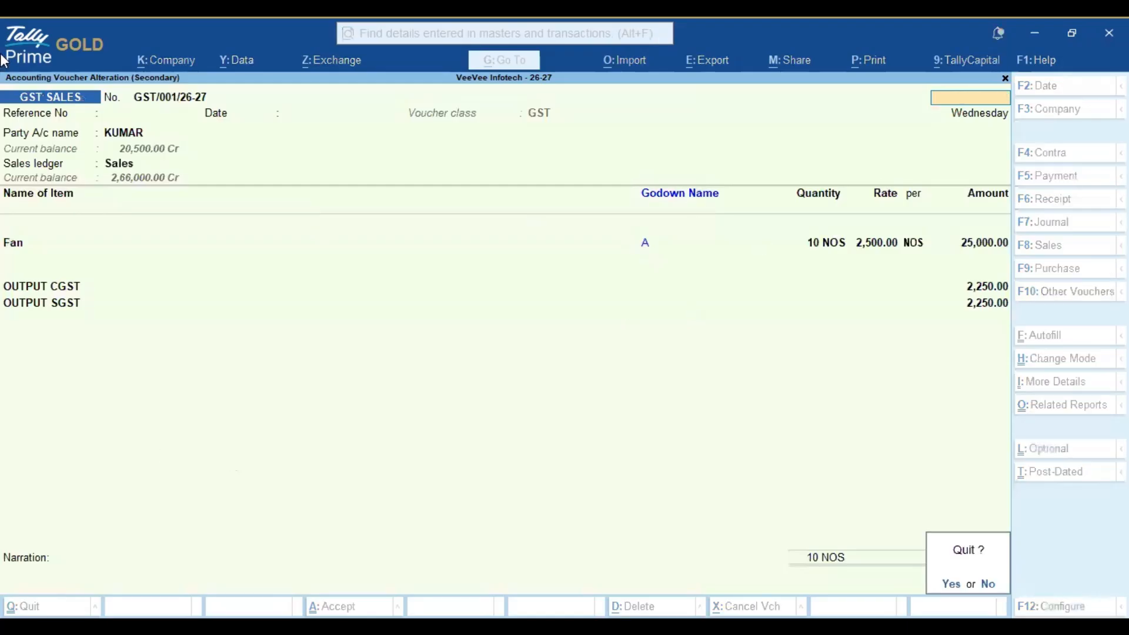
key(Return)
View the GST SALES voucher dated 28-Jun-26 and return to the Day Book without saving.
key(Down)
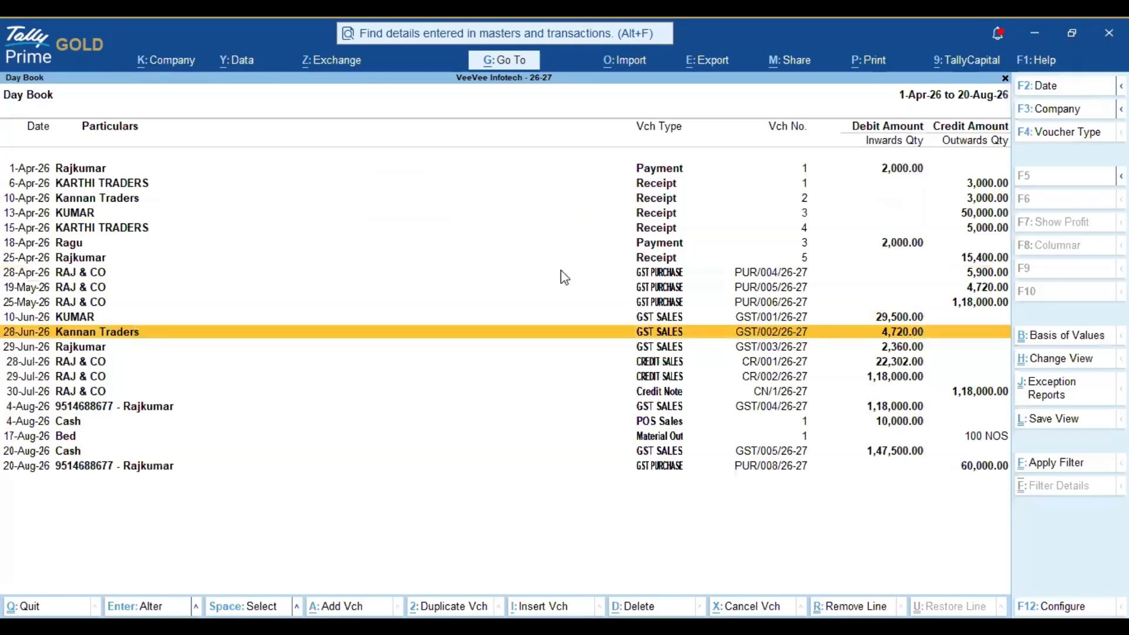
key(Return)
key(Escape)
key(Return)
key(Down)
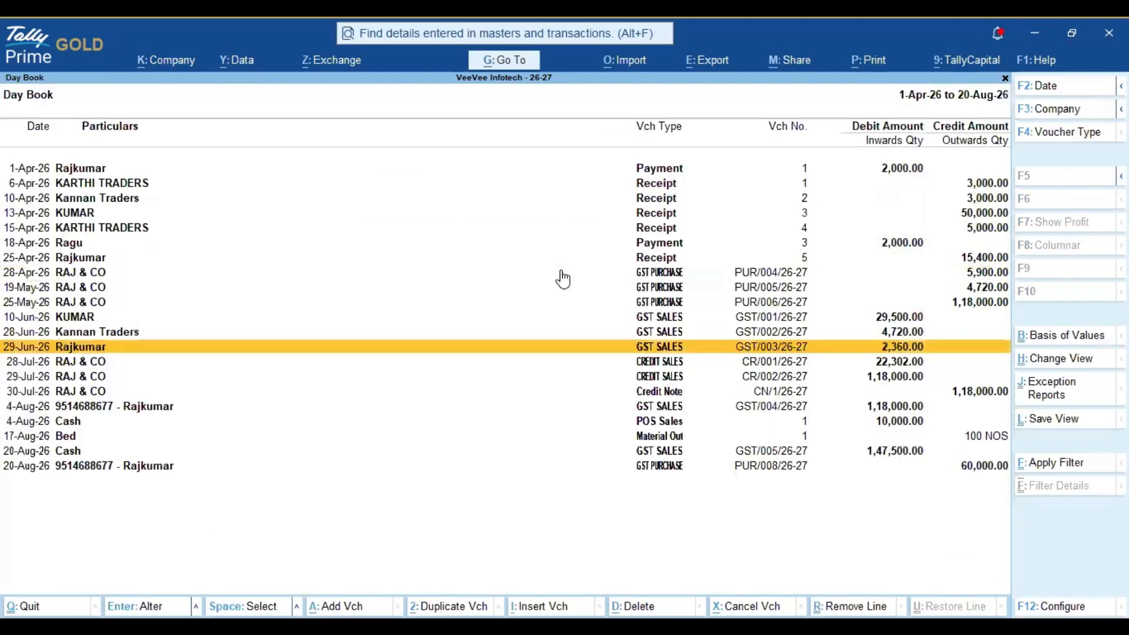
Check the Bed line's godown name in the GST SALES voucher dated 29-Jun-26, then return to the Gateway of Tally without saving.
key(Return)
key(Escape)
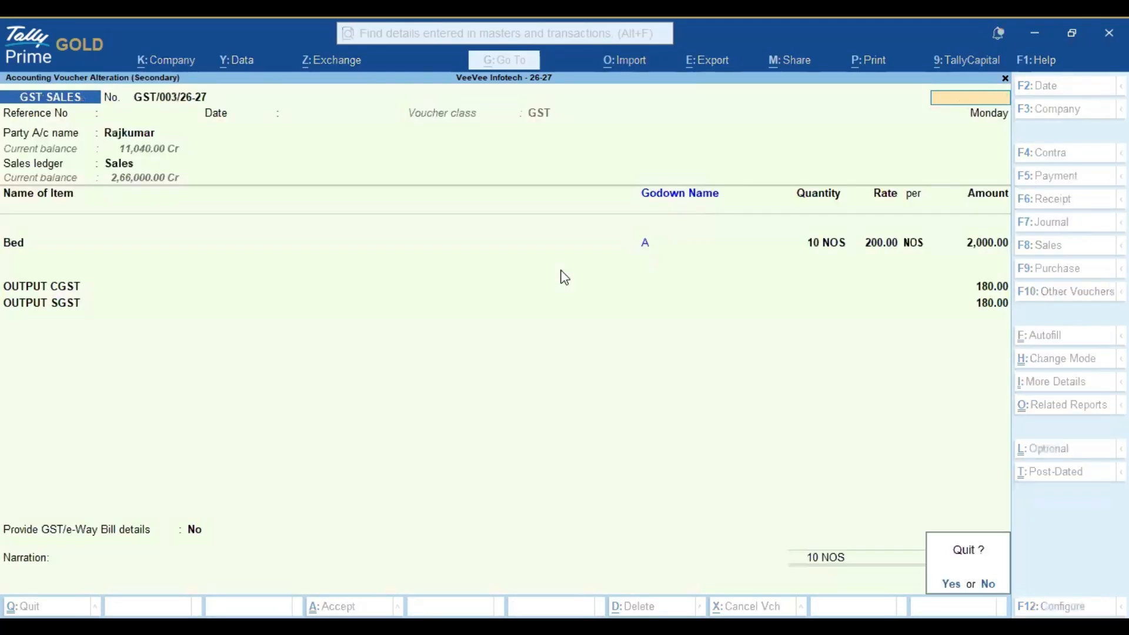
key(Return)
key(Escape)
key(Escape)
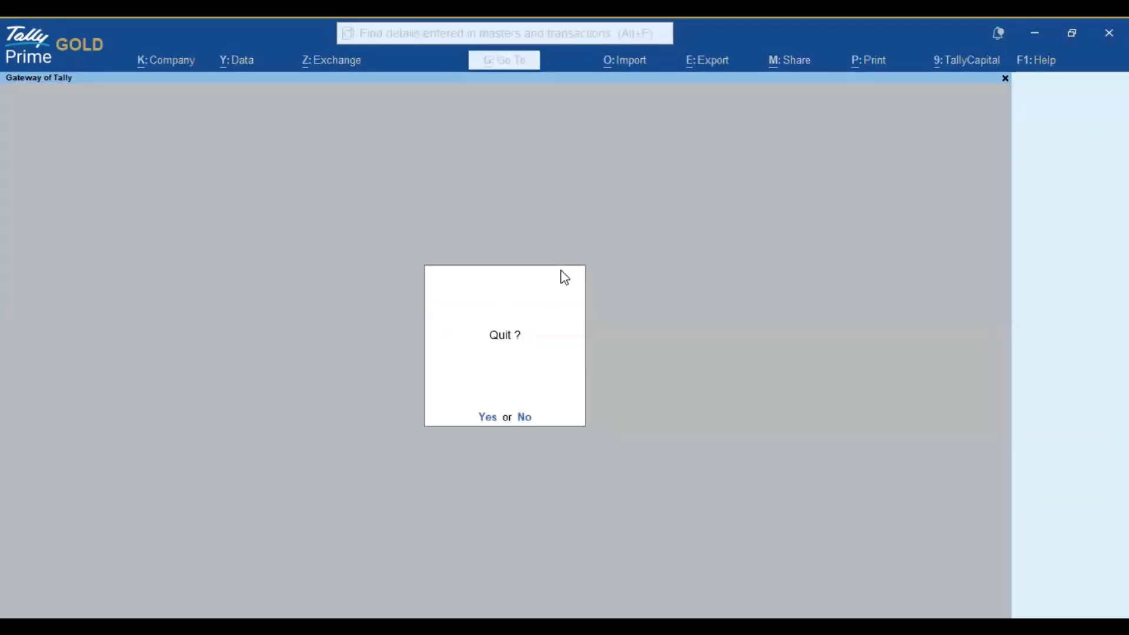
key(Escape)
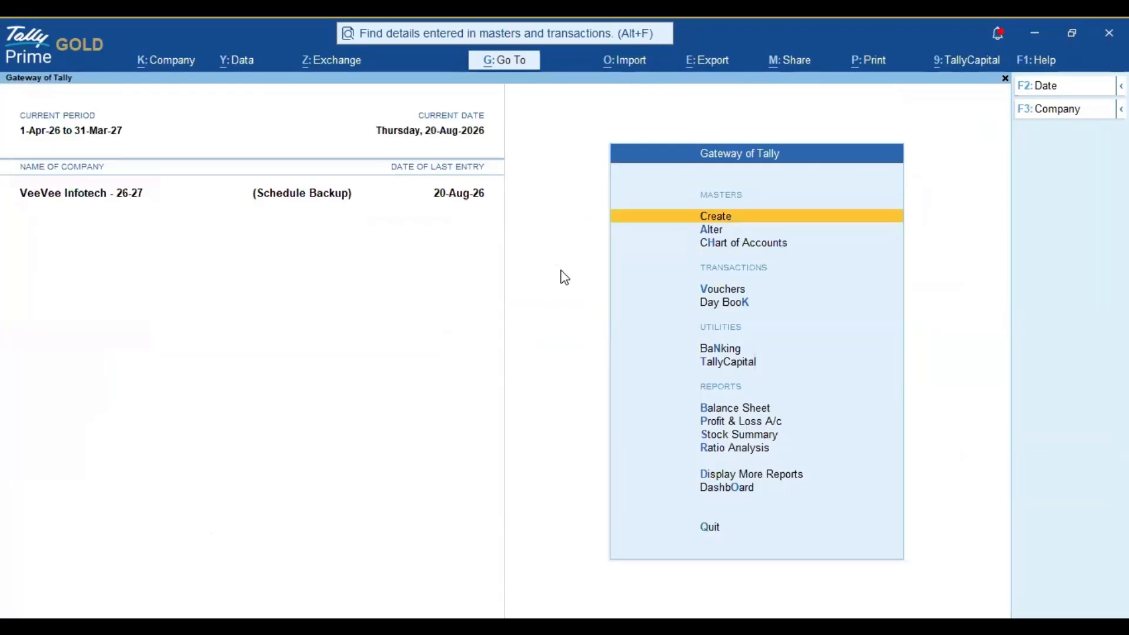